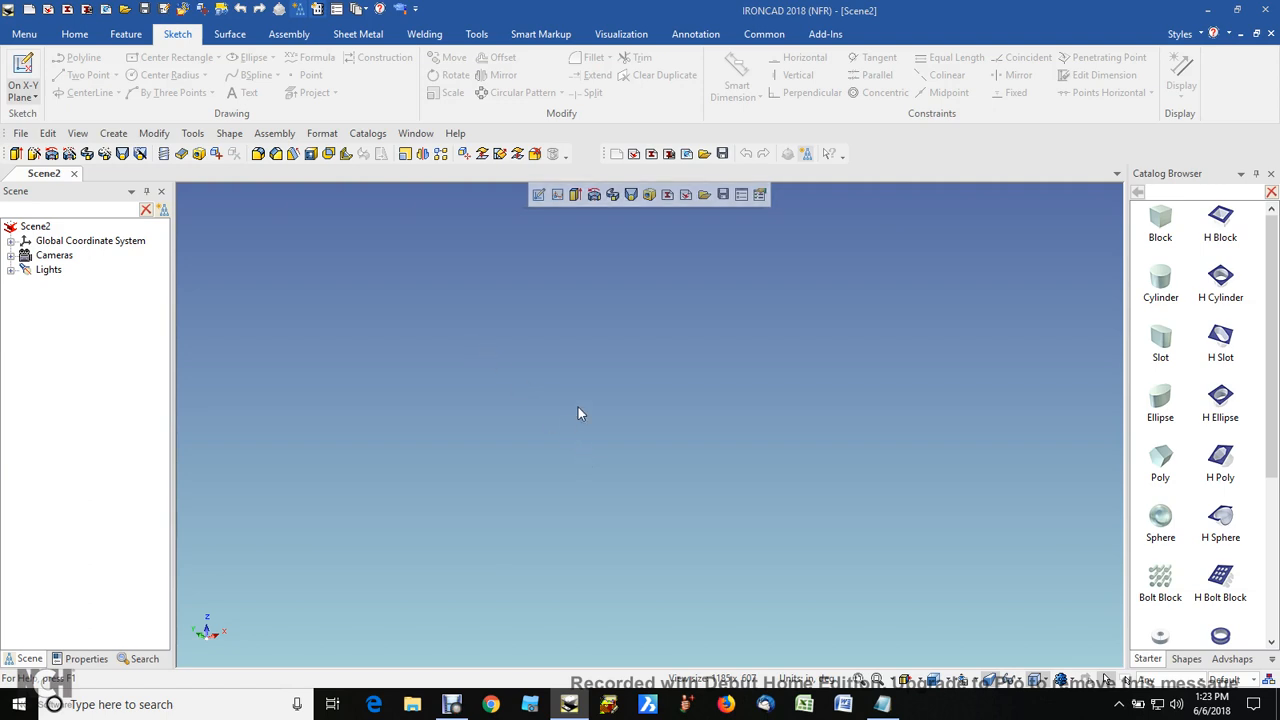
# Start a new 2D sketch on the X-Y plane and choose 5109_PATTERN_Scaled.DWG as the file to import into it.
pyautogui.click(23, 85)
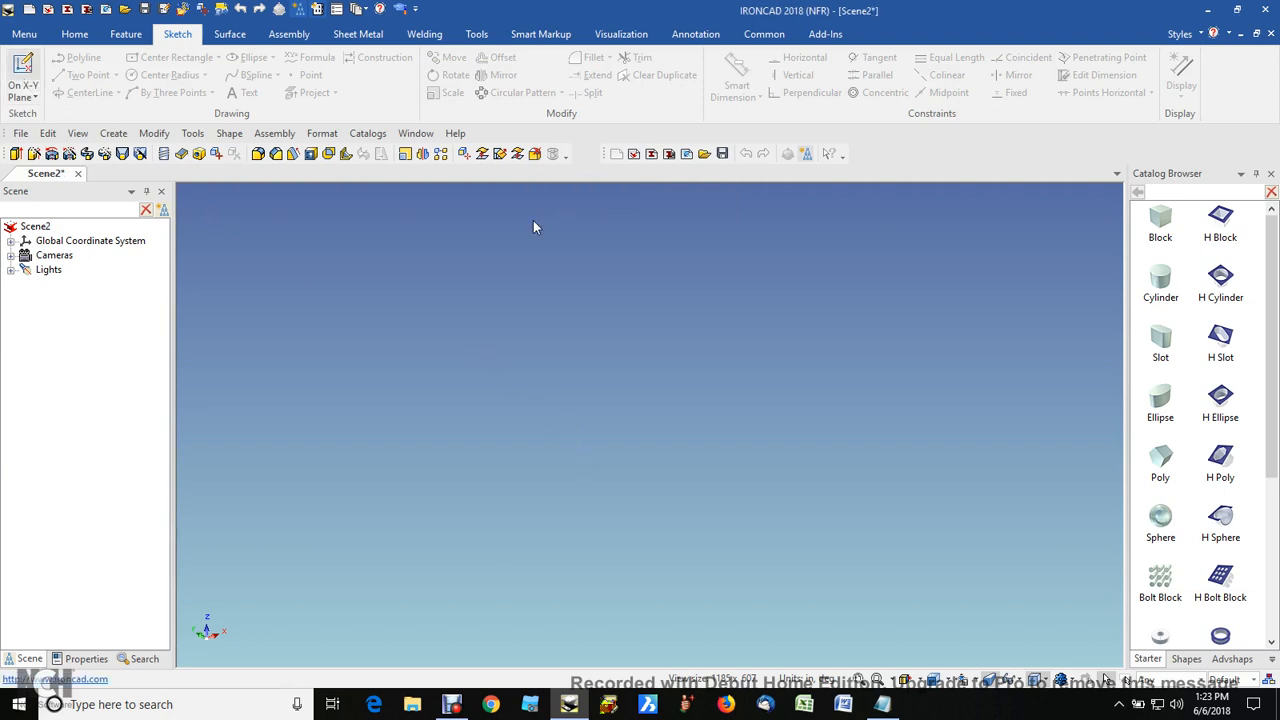
pyautogui.moveTo(850, 443); pyautogui.dragTo(793, 531, button='middle')
pyautogui.scroll(4, 670, 447)
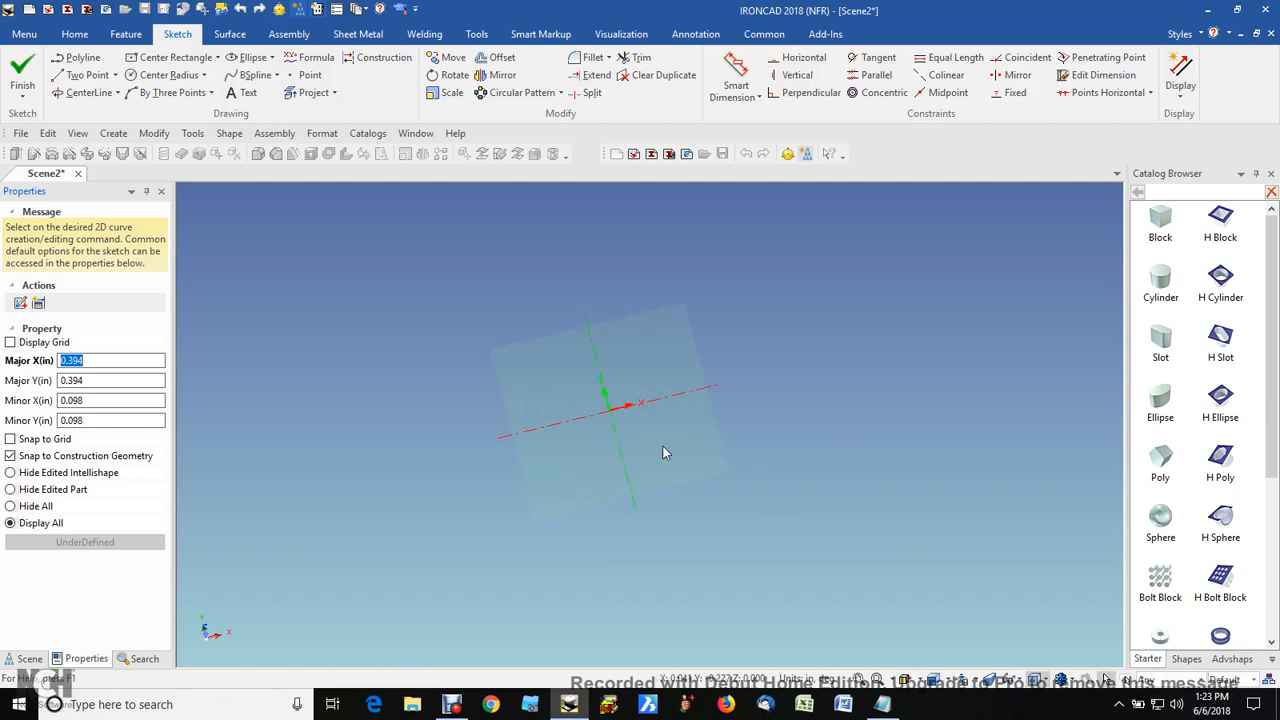
pyautogui.rightClick(581, 410)
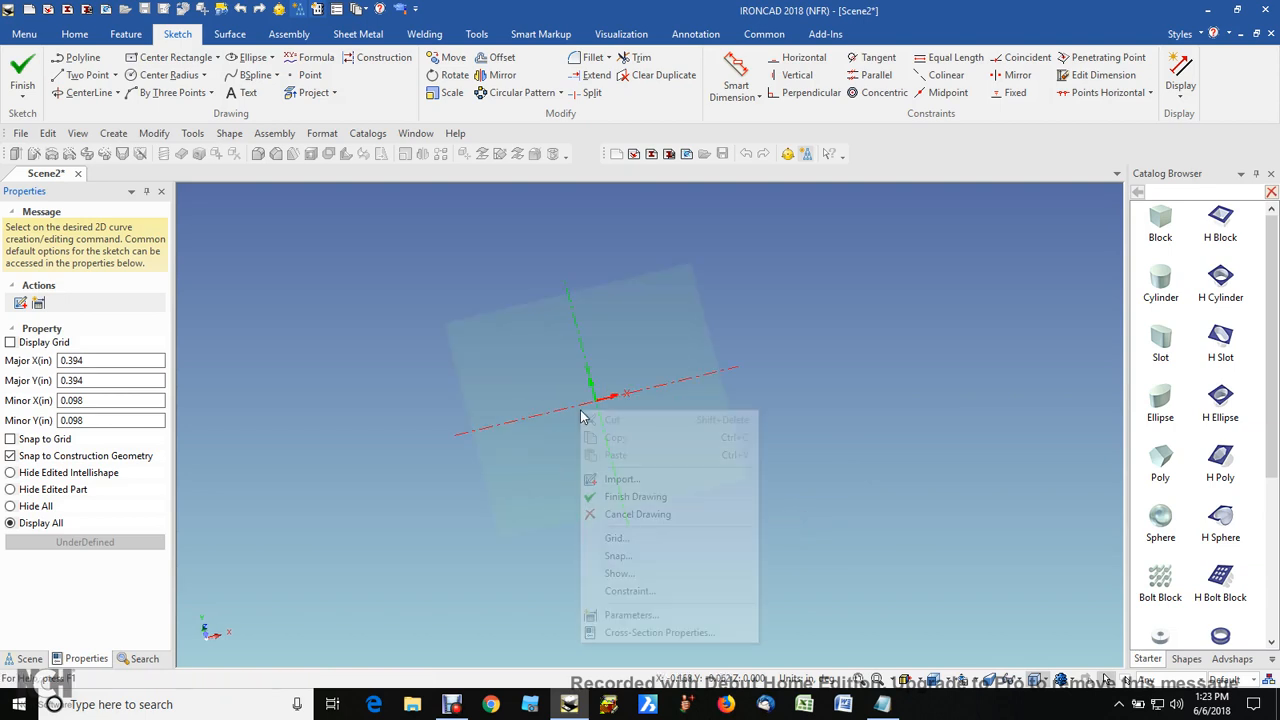
pyautogui.click(621, 480)
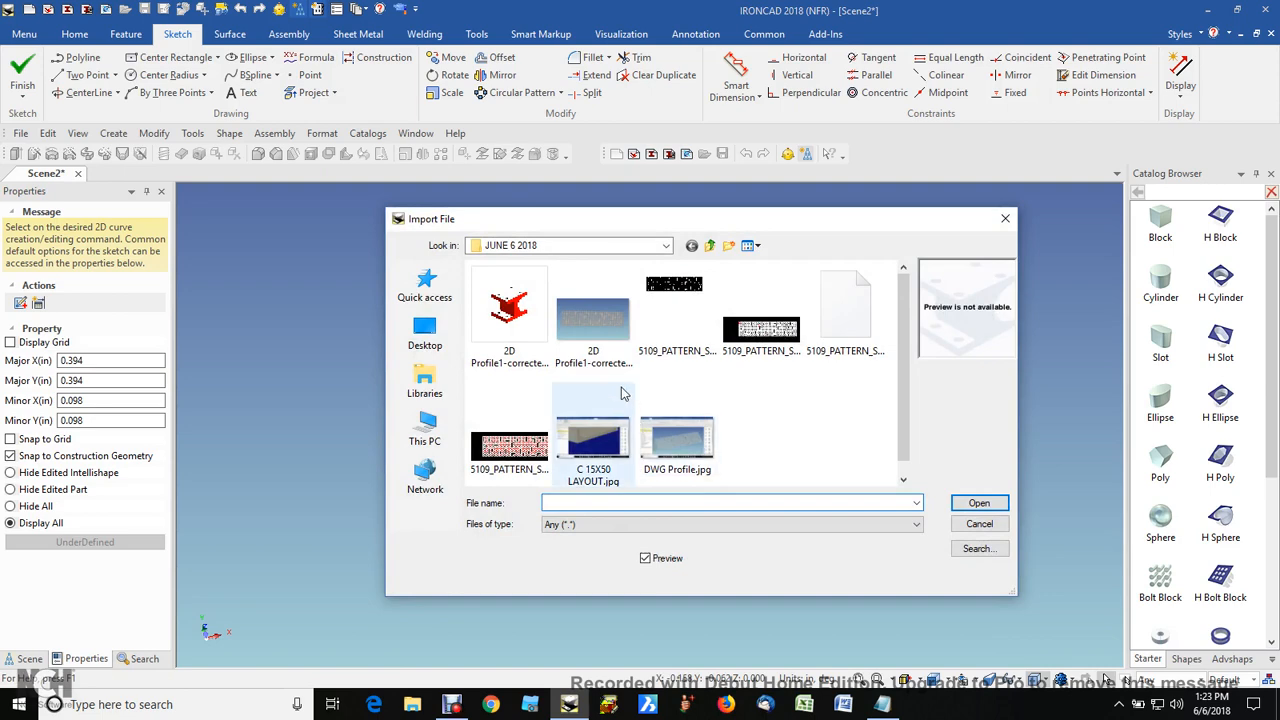
pyautogui.click(677, 315)
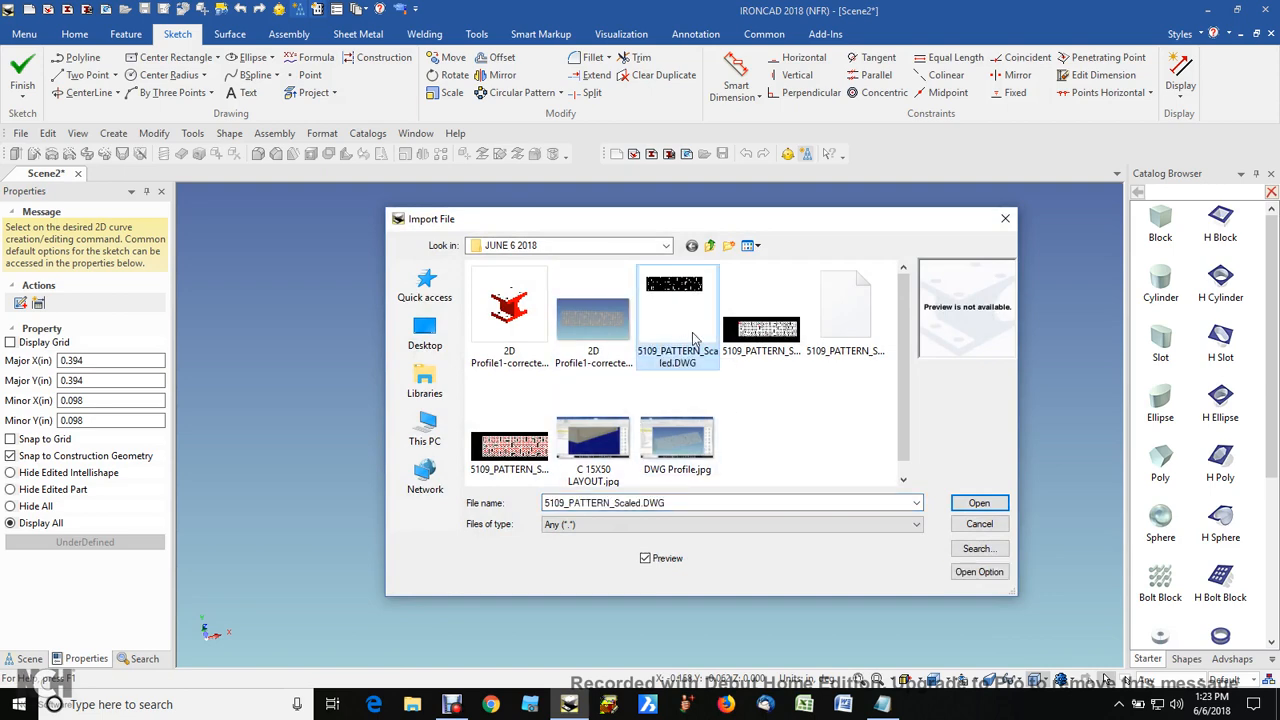
pyautogui.click(966, 505)
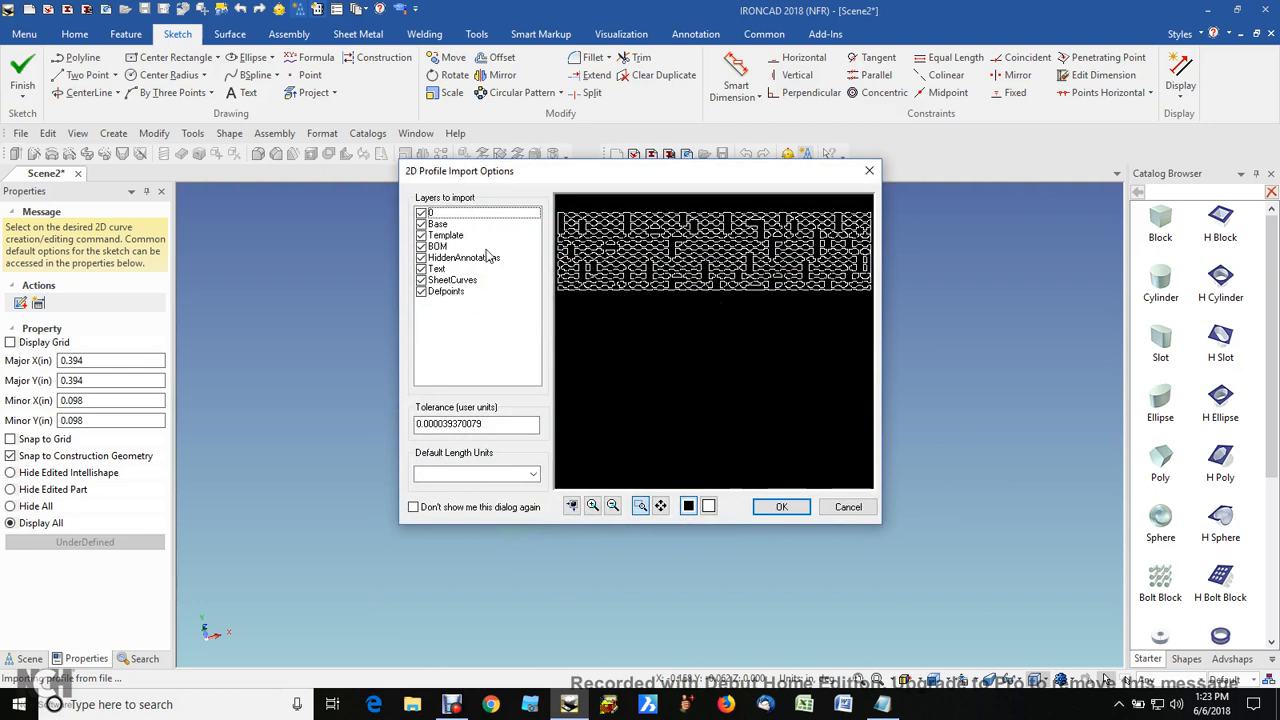
# Import only layers 0 and Base, excluding Defpoints, SheetCurves, Text, HiddenAnnotations, BOM and Template.
pyautogui.click(421, 291)
pyautogui.click(421, 280)
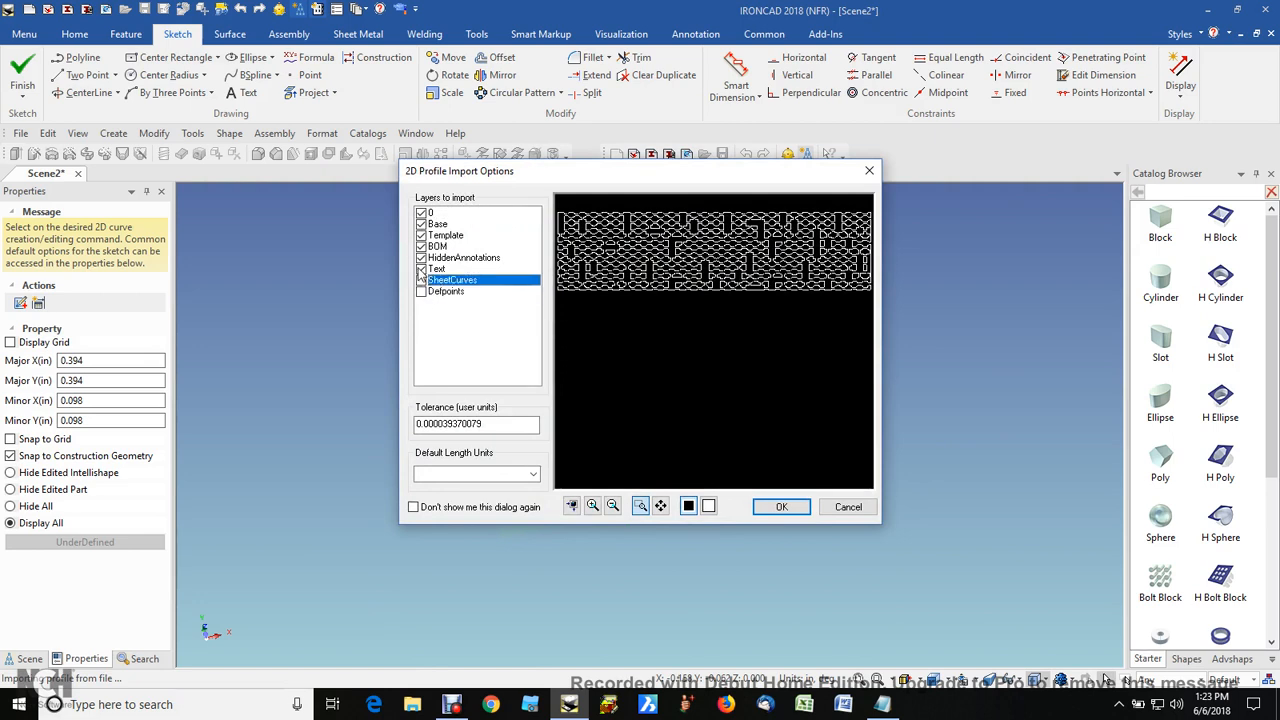
pyautogui.click(421, 269)
pyautogui.click(421, 258)
pyautogui.click(421, 246)
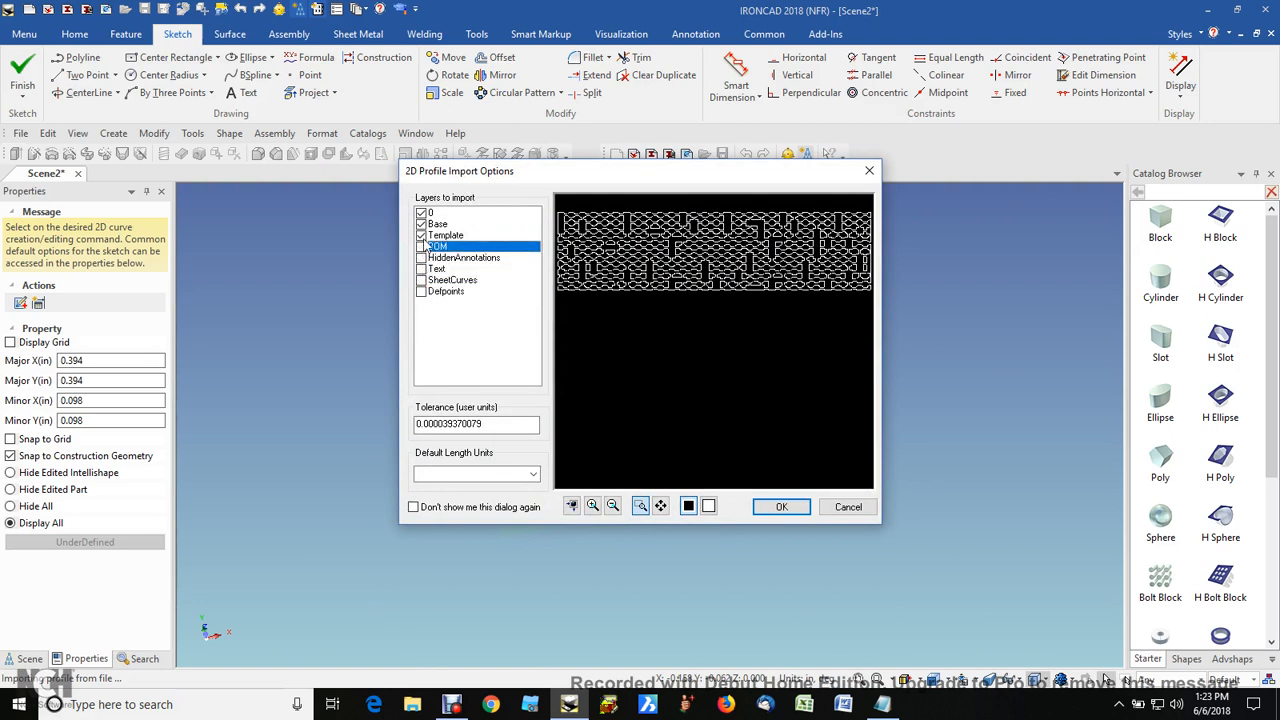
pyautogui.click(421, 235)
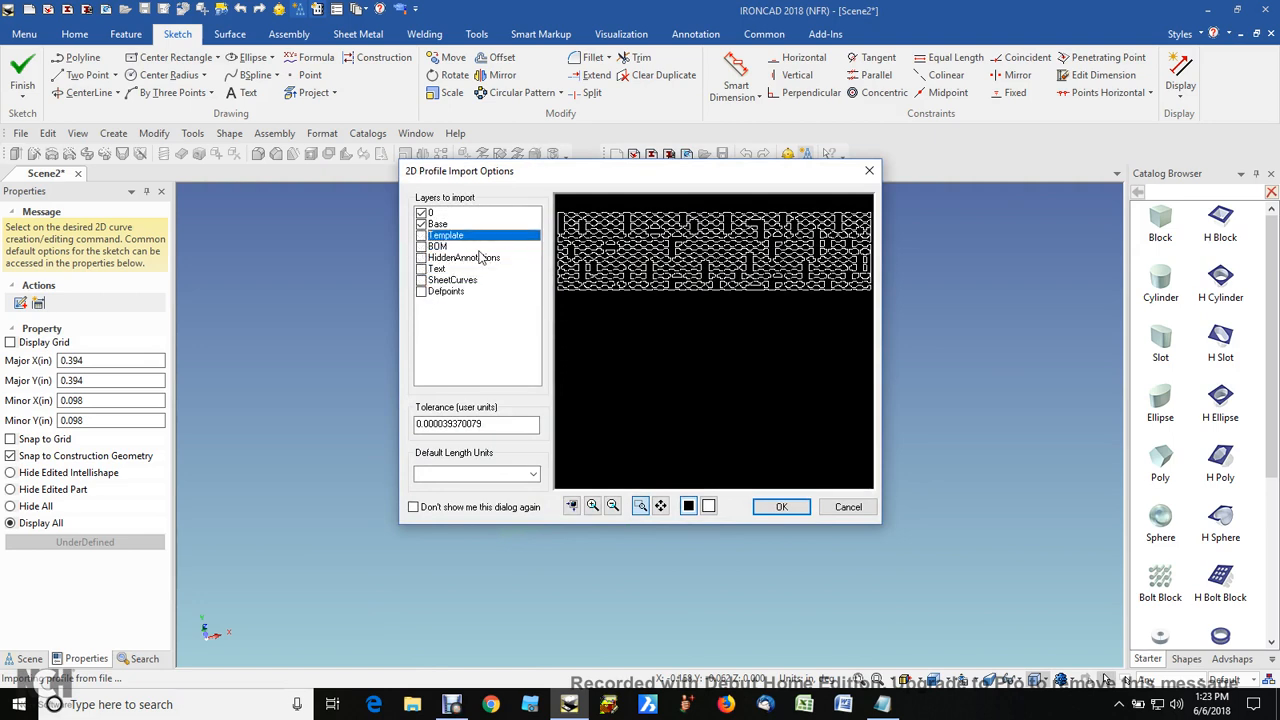
pyautogui.click(421, 224)
pyautogui.click(422, 226)
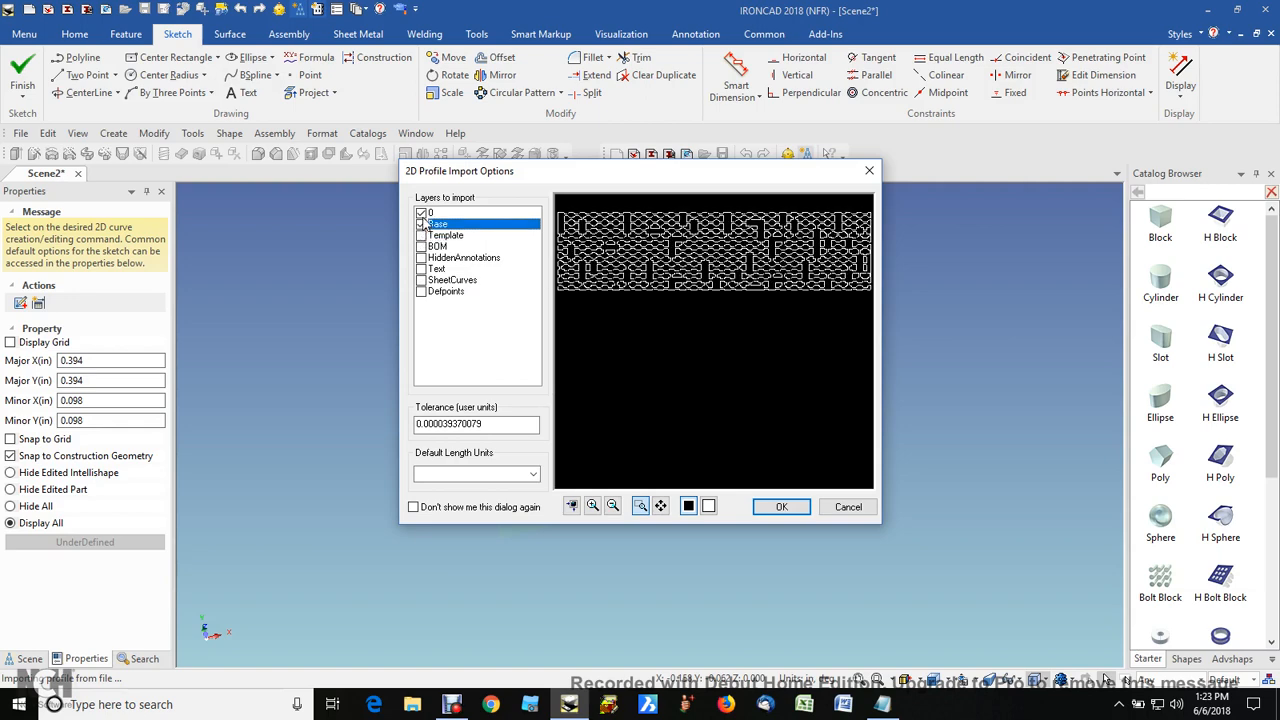
pyautogui.click(422, 214)
pyautogui.click(422, 214)
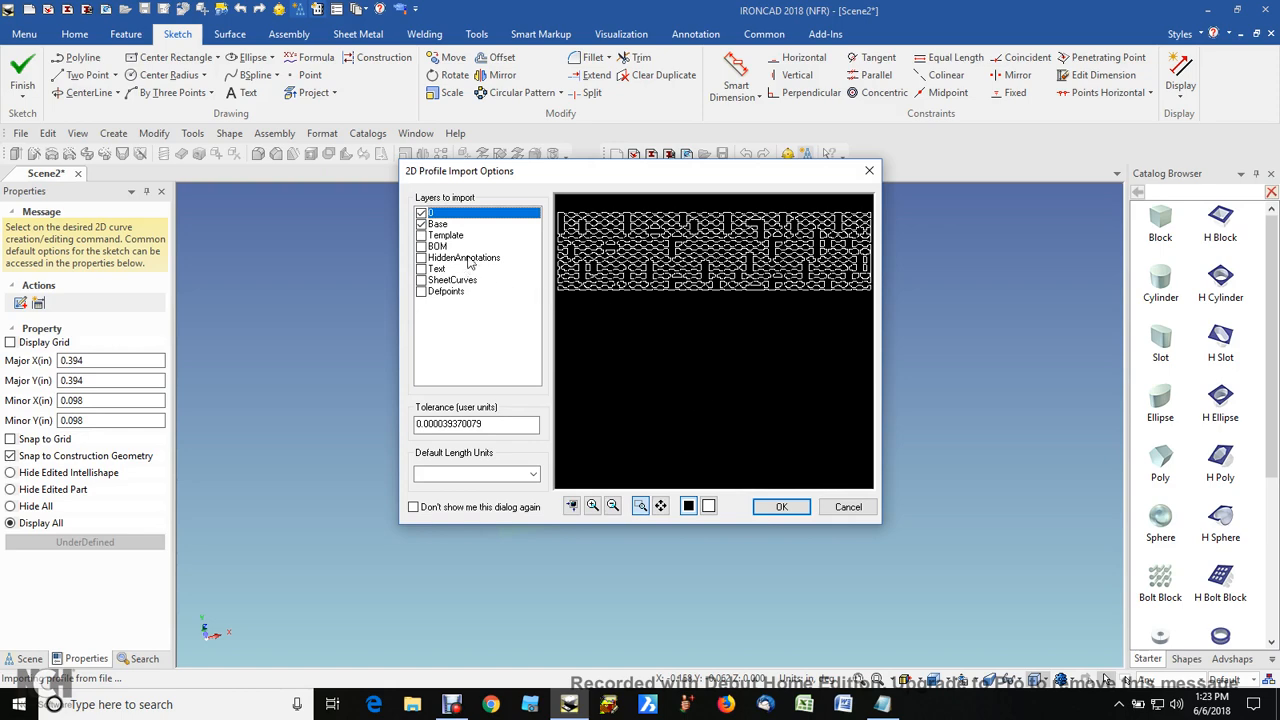
pyautogui.click(781, 508)
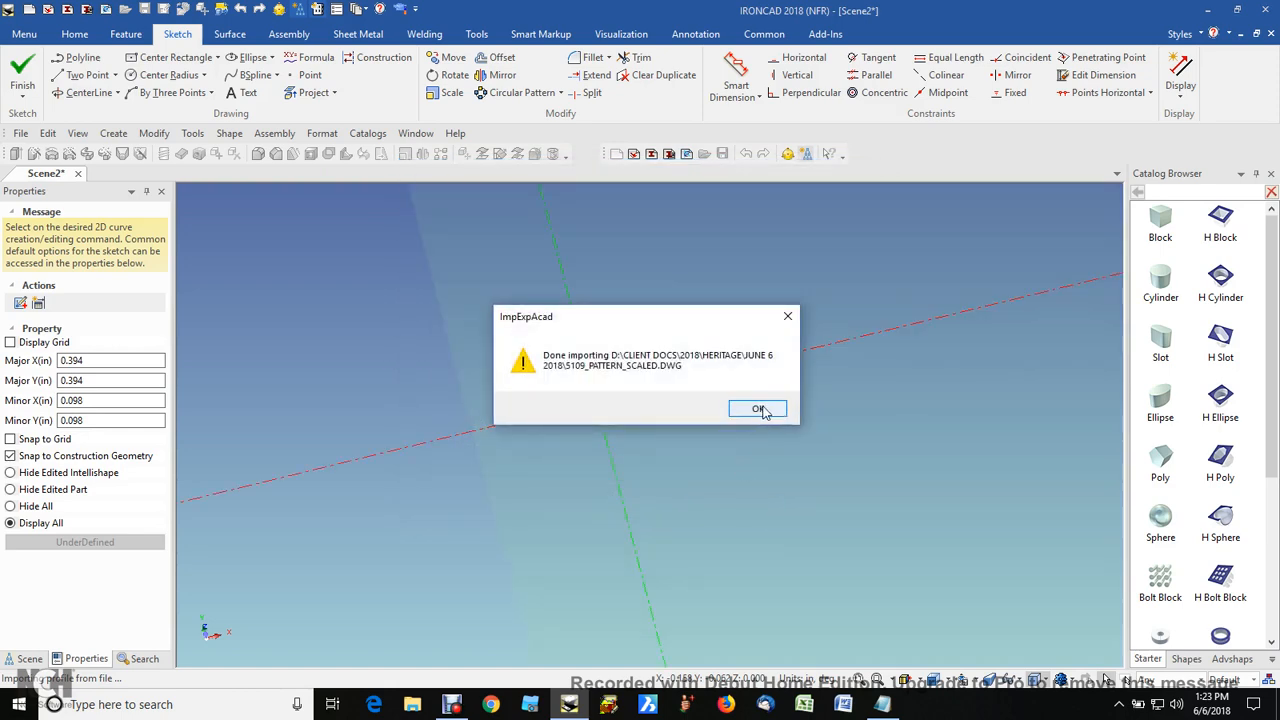
pyautogui.click(757, 409)
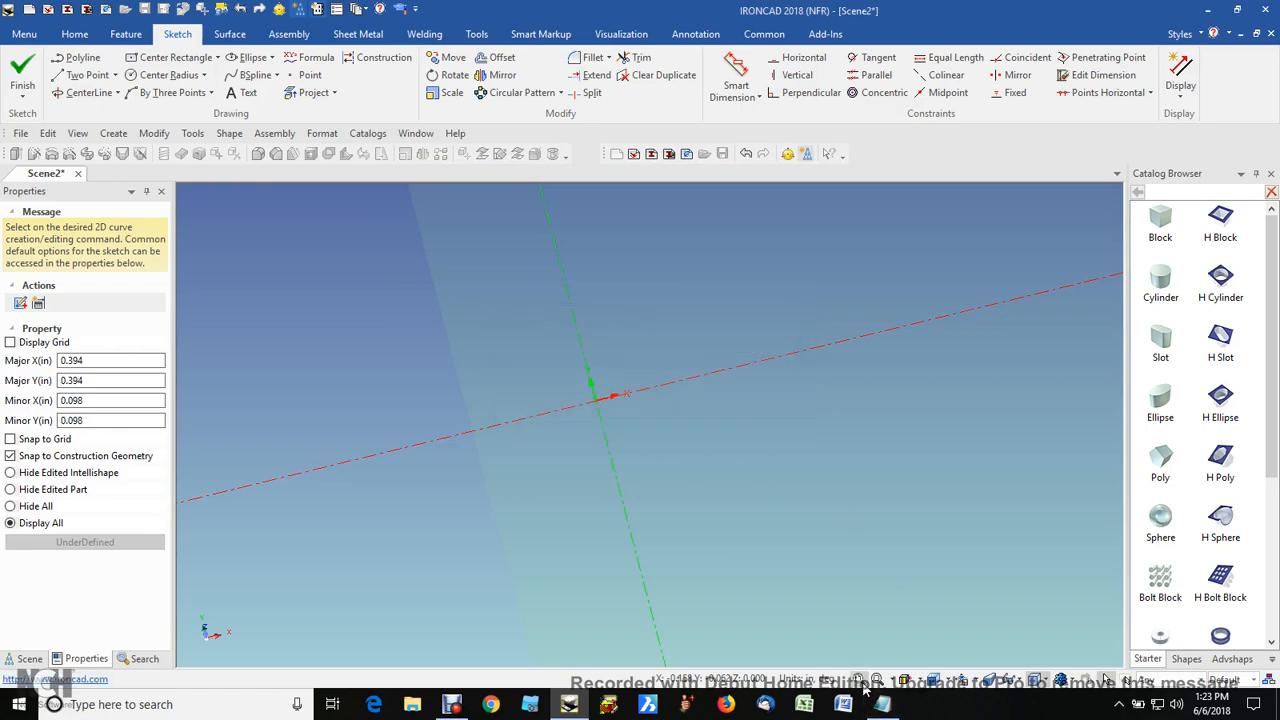
# Check the whole imported pattern for red open endpoints and finish the sketch.
pyautogui.click(862, 683)
pyautogui.moveTo(378, 547)
pyautogui.mouseDown(button='middle')
pyautogui.moveTo(363, 524)
pyautogui.moveTo(407, 546)
pyautogui.moveTo(966, 541)
pyautogui.moveTo(1015, 573)
pyautogui.mouseUp(button='middle')
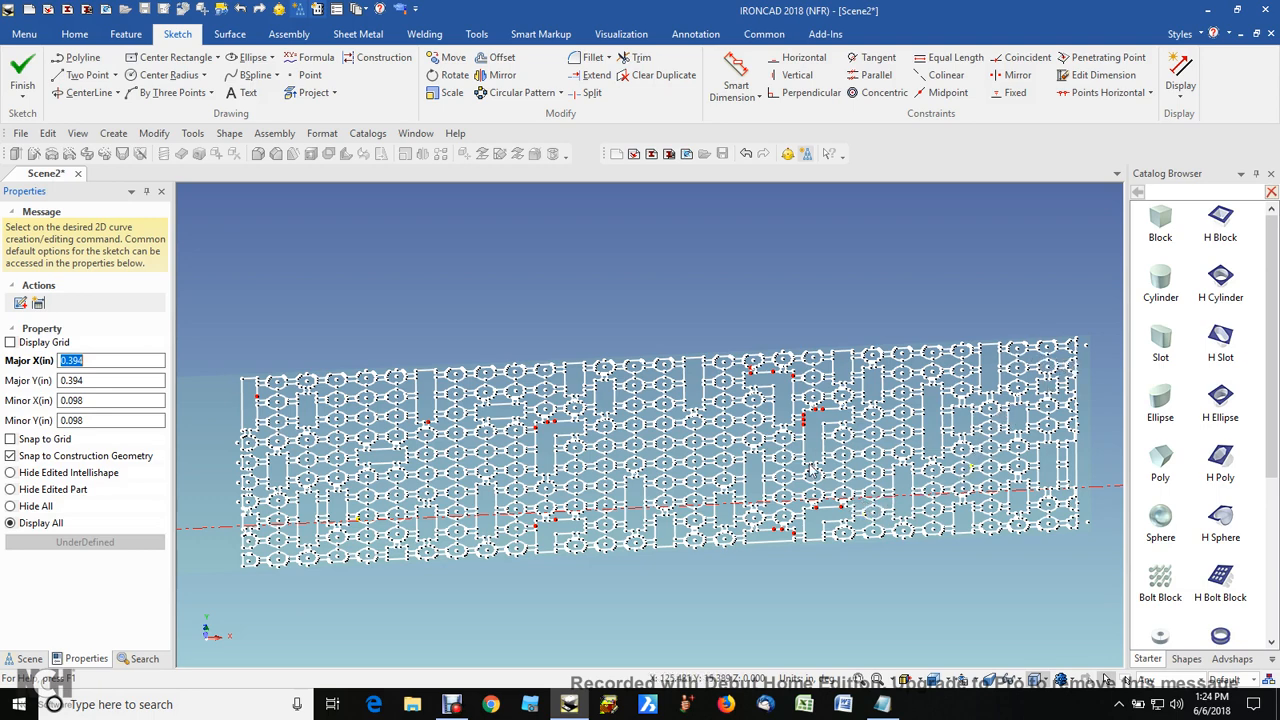
pyautogui.scroll(2, 811, 472)
pyautogui.scroll(-1, 811, 472)
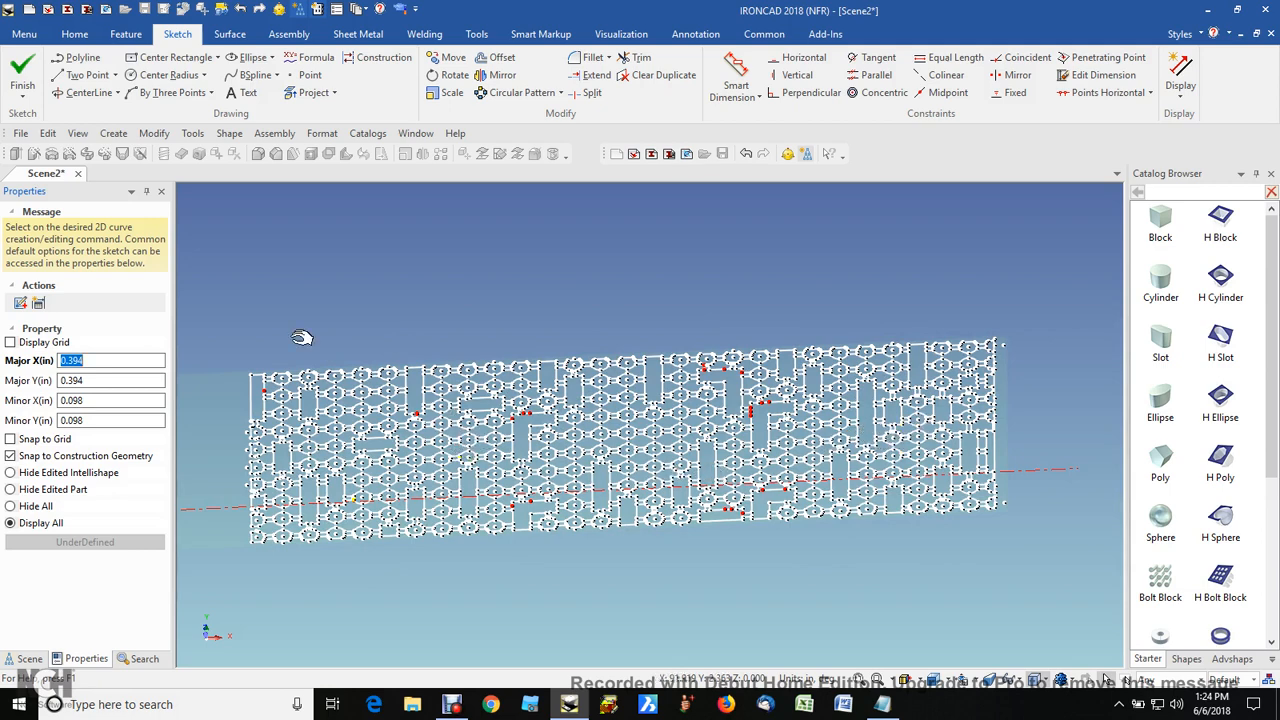
pyautogui.click(20, 70)
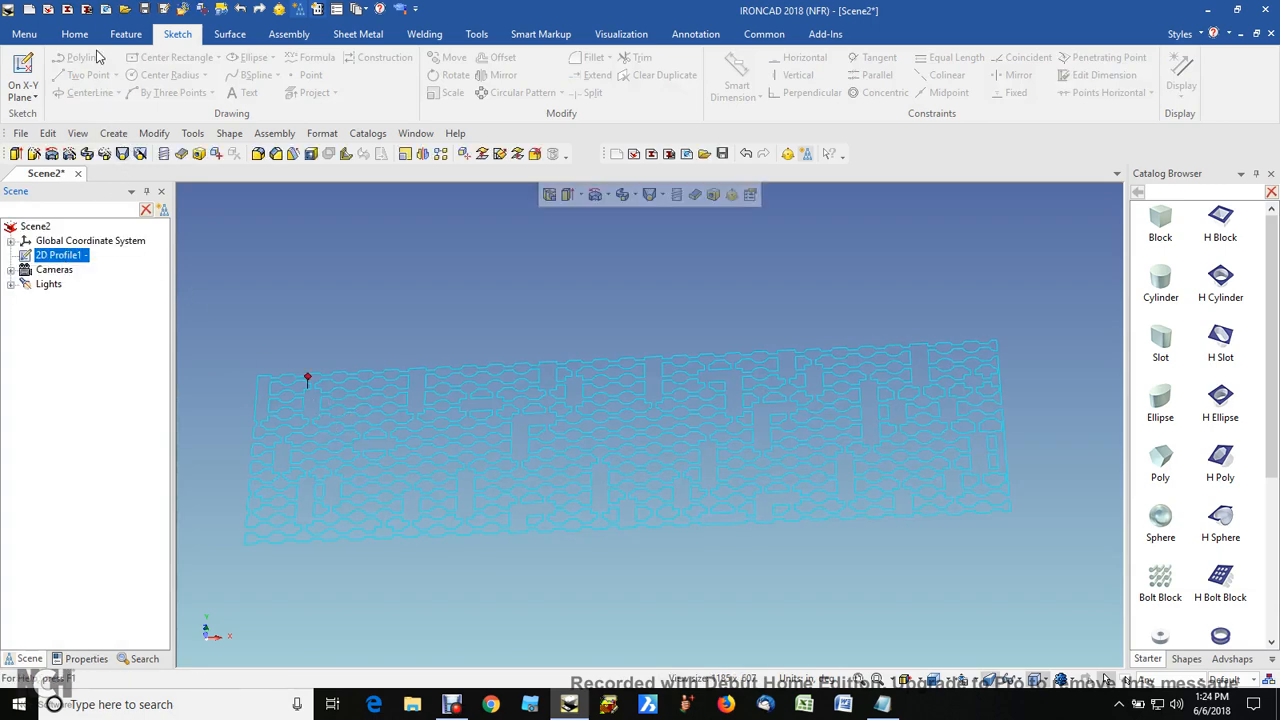
# Try to extrude the imported profile 1 in as a new standalone part, keeping the sketch when leaving the command.
pyautogui.click(124, 36)
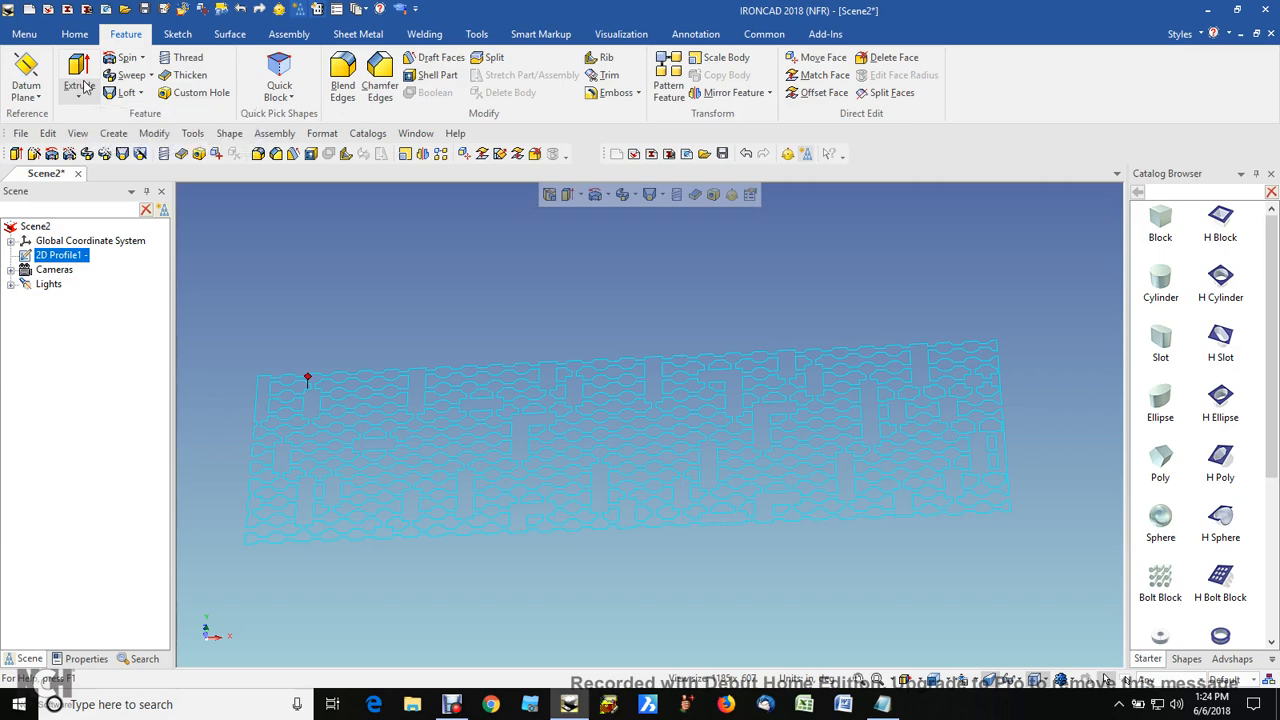
pyautogui.click(90, 88)
pyautogui.click(100, 116)
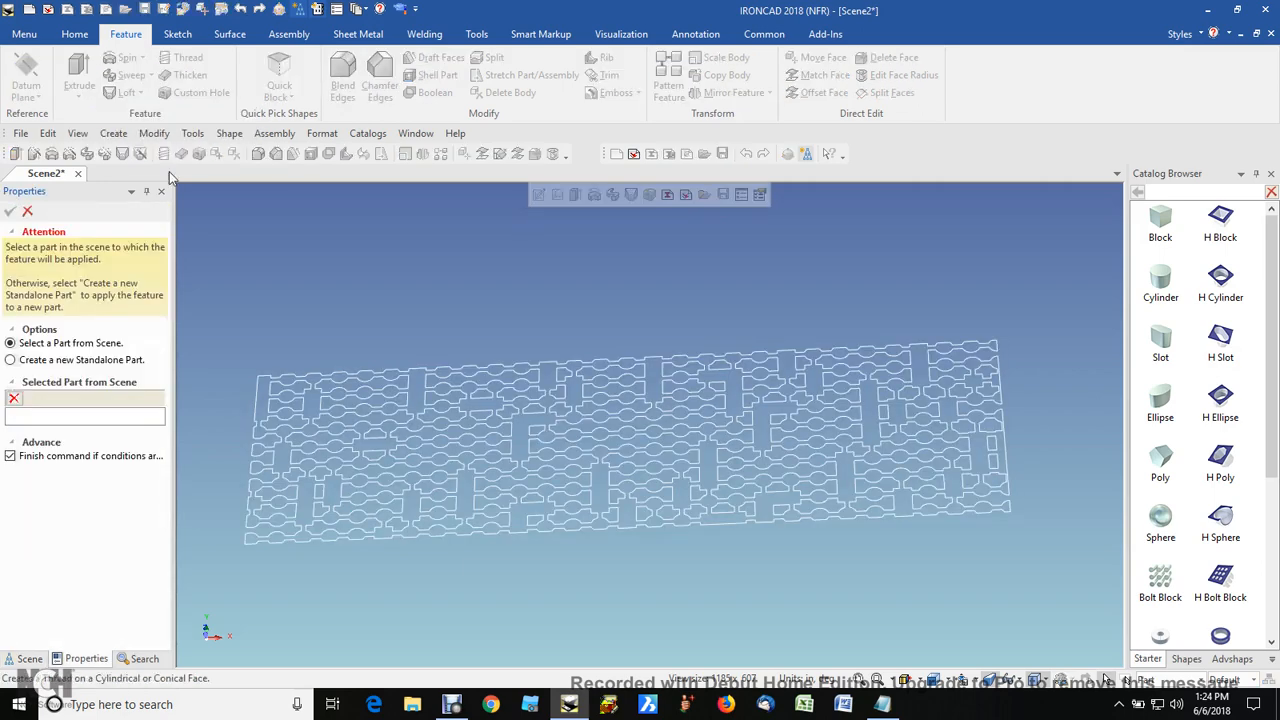
pyautogui.click(92, 362)
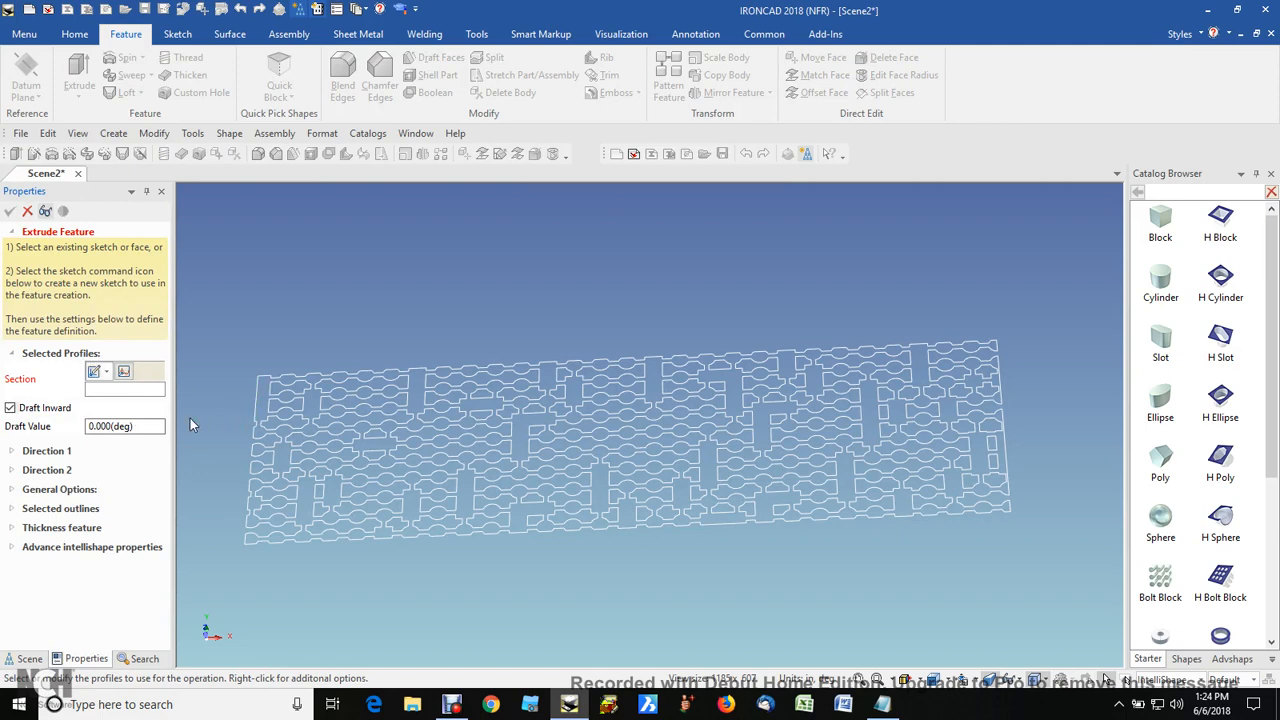
pyautogui.click(283, 402)
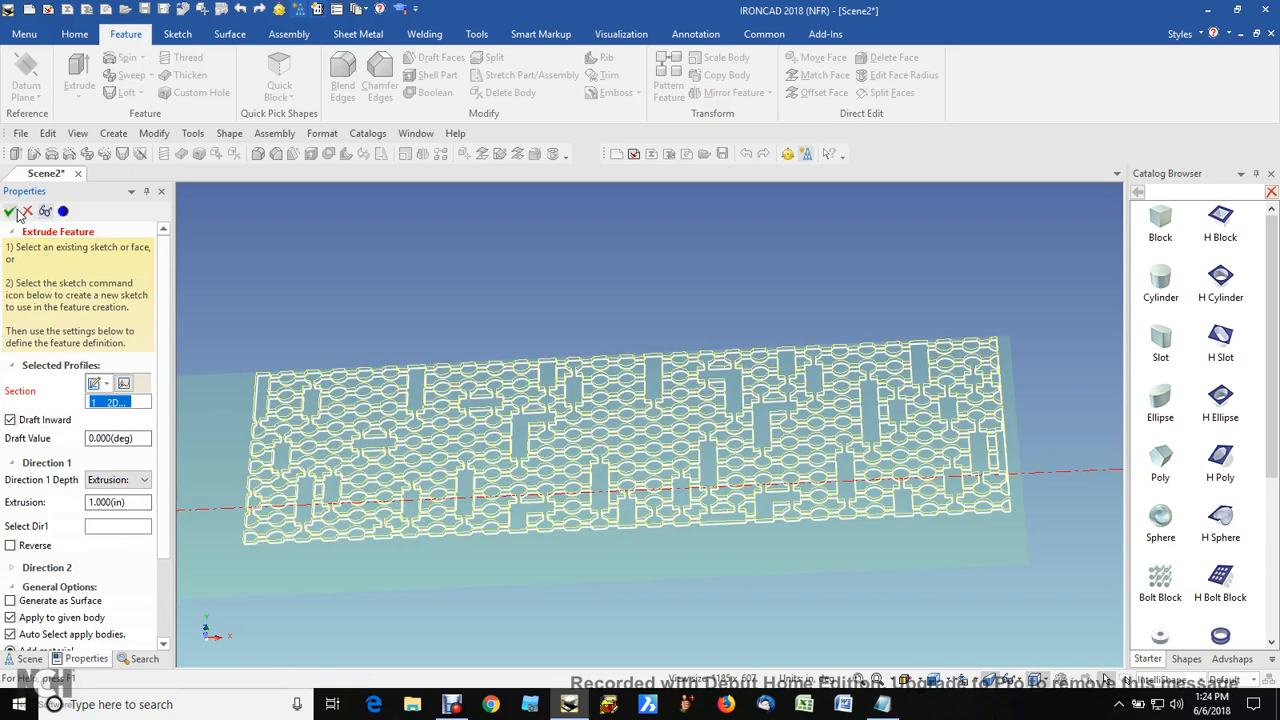
pyautogui.click(10, 214)
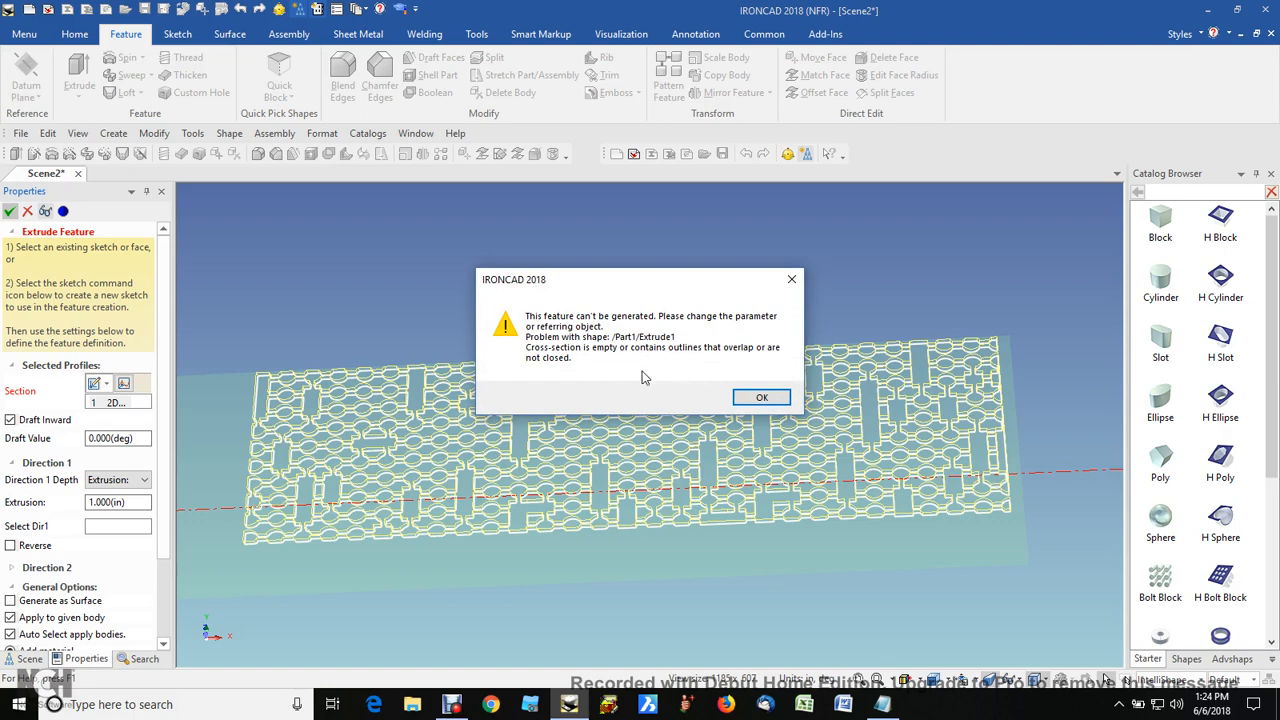
pyautogui.click(766, 398)
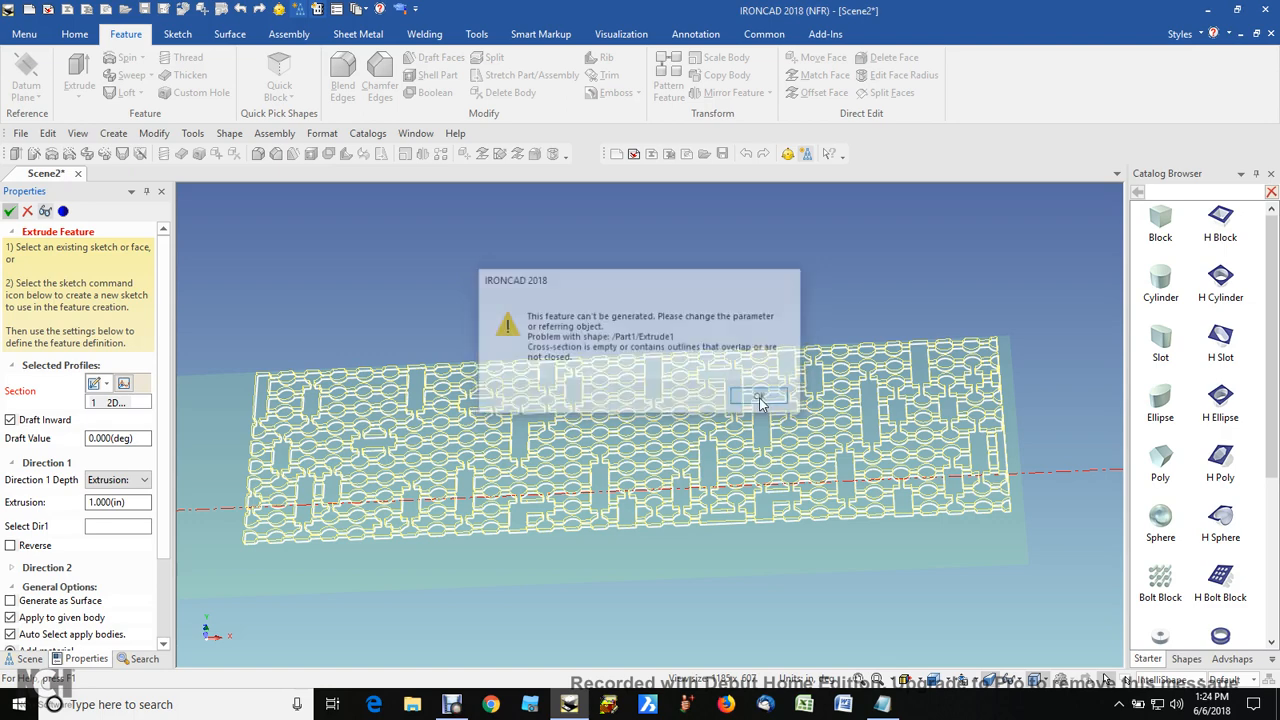
pyautogui.click(28, 212)
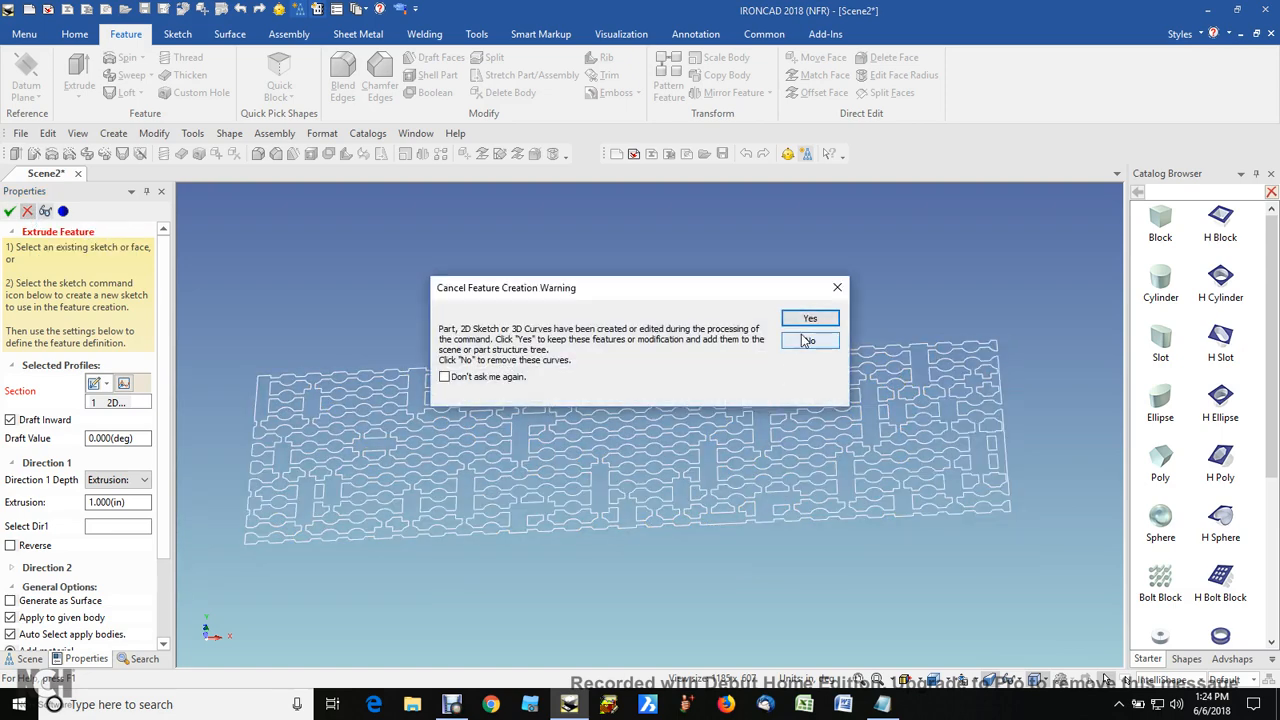
pyautogui.click(810, 321)
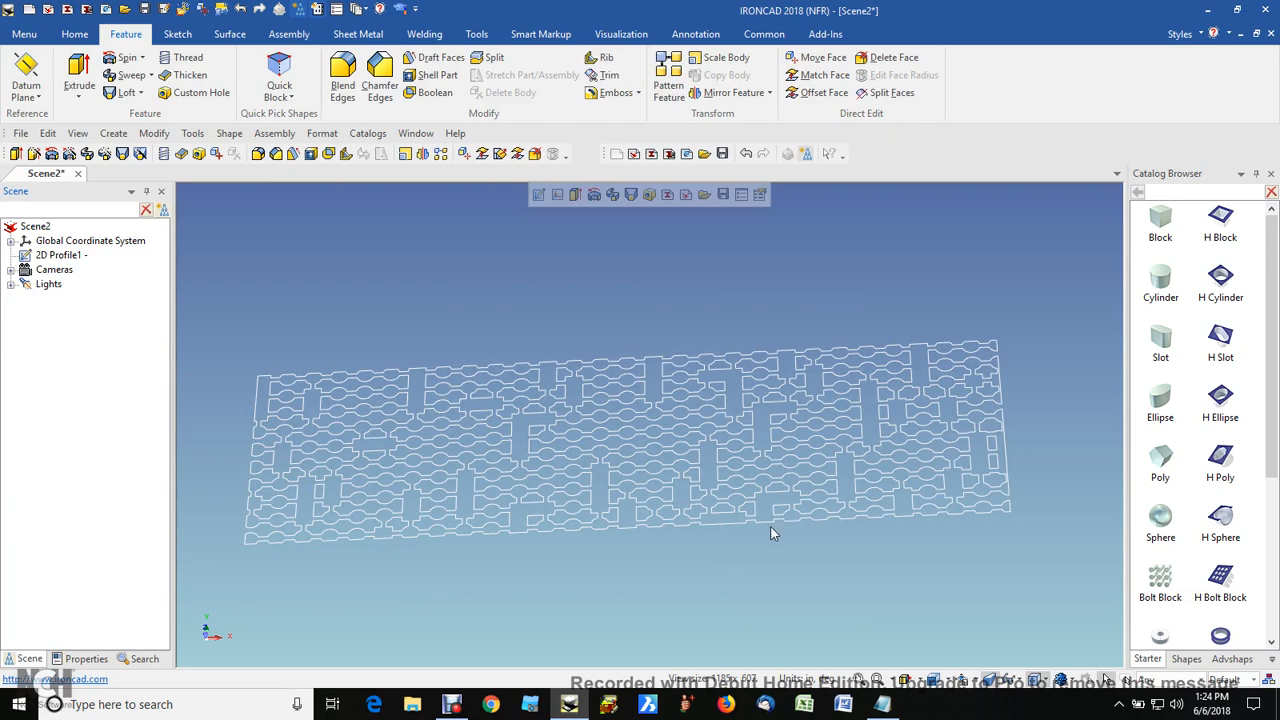
# Reopen the imported pattern's 2D profile for sketch editing.
pyautogui.scroll(1, 761, 530)
pyautogui.scroll(-1, 558, 520)
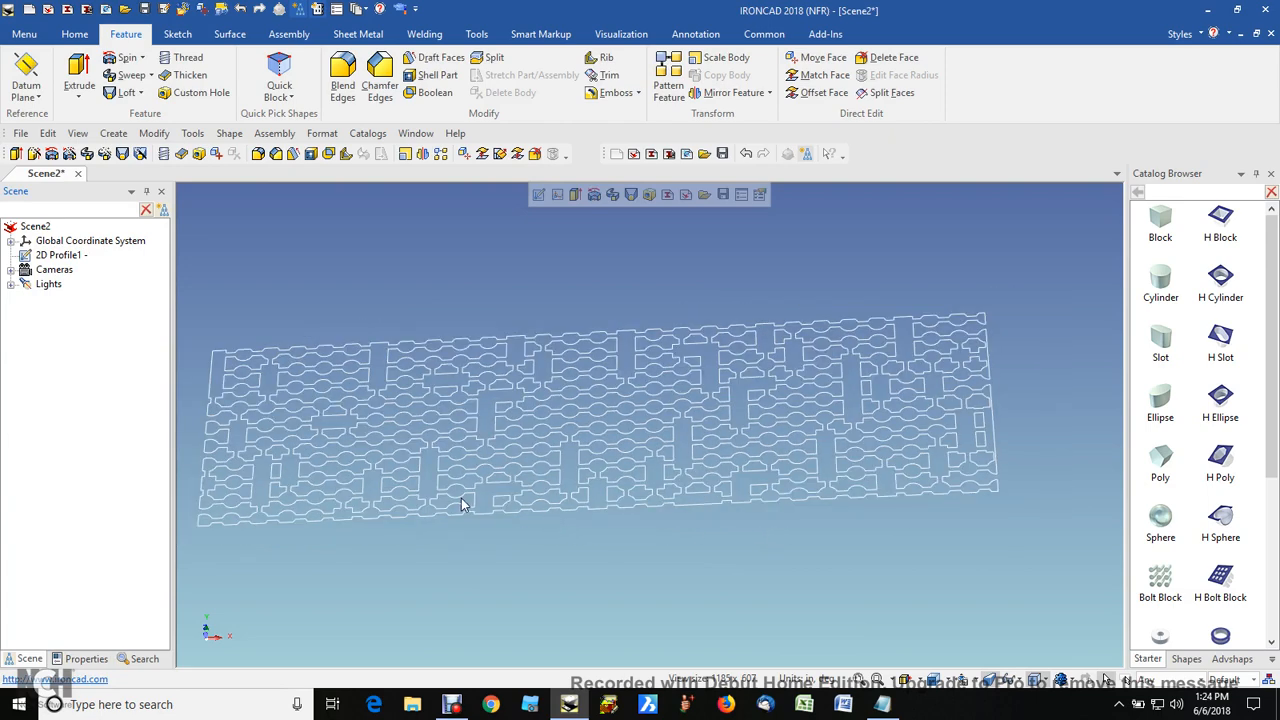
pyautogui.scroll(-1, 251, 426)
pyautogui.scroll(1, 251, 426)
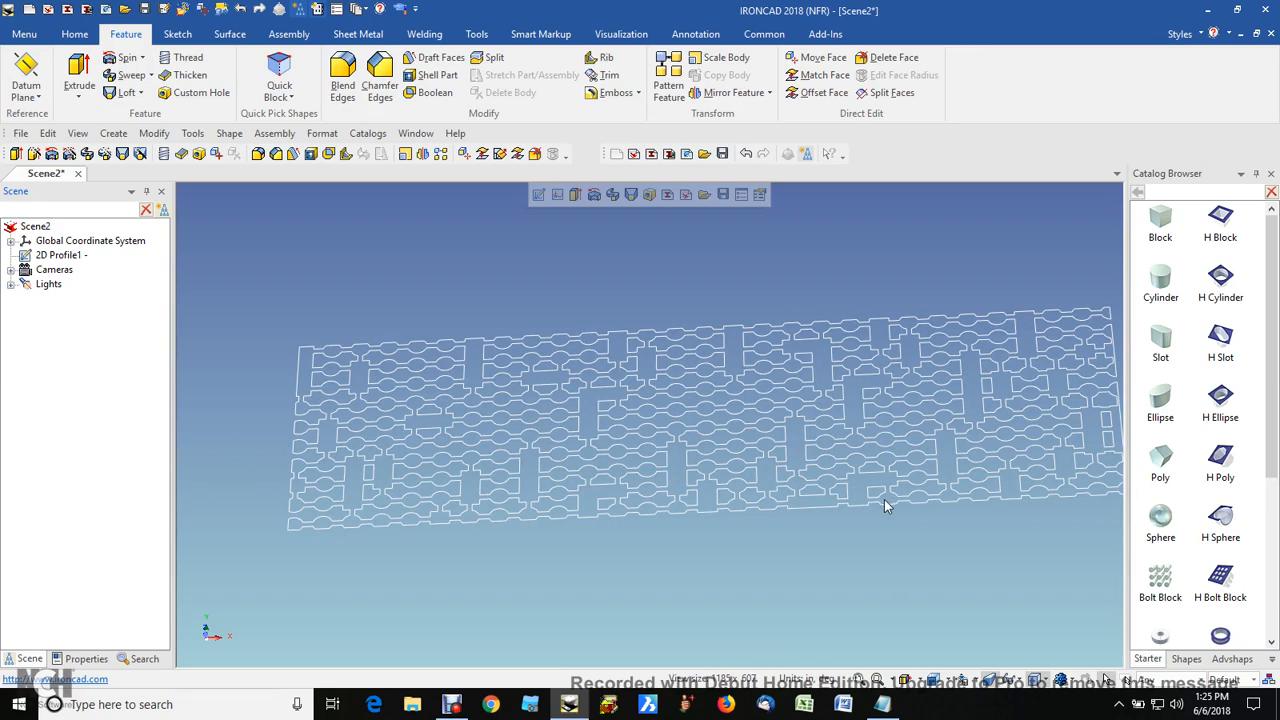
pyautogui.scroll(-2, 898, 497)
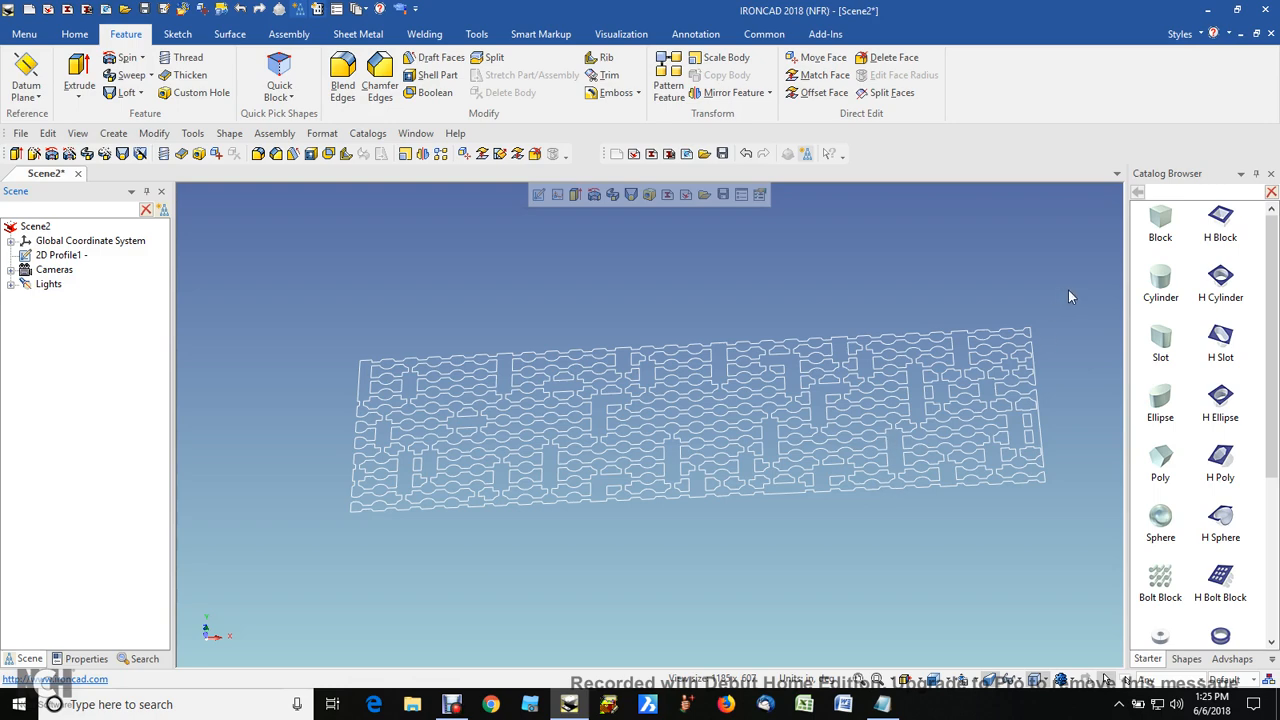
pyautogui.moveTo(1068, 290); pyautogui.dragTo(296, 534)
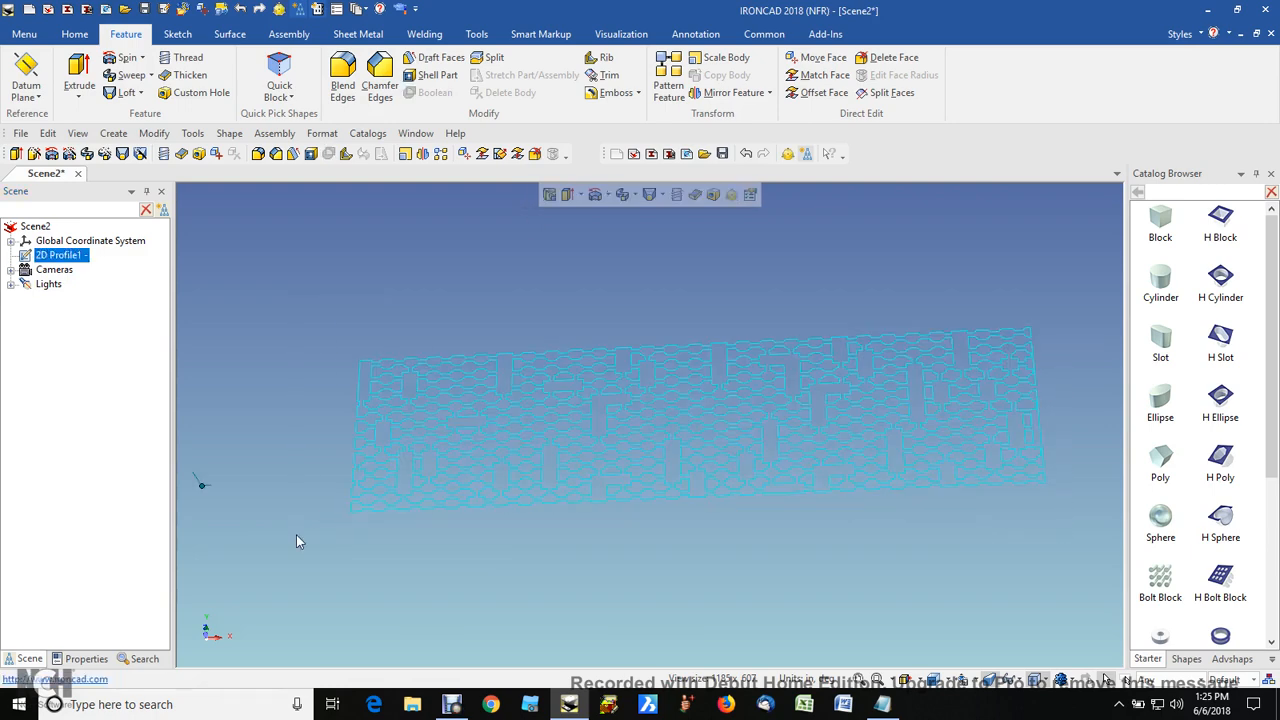
pyautogui.rightClick(63, 262)
pyautogui.click(110, 427)
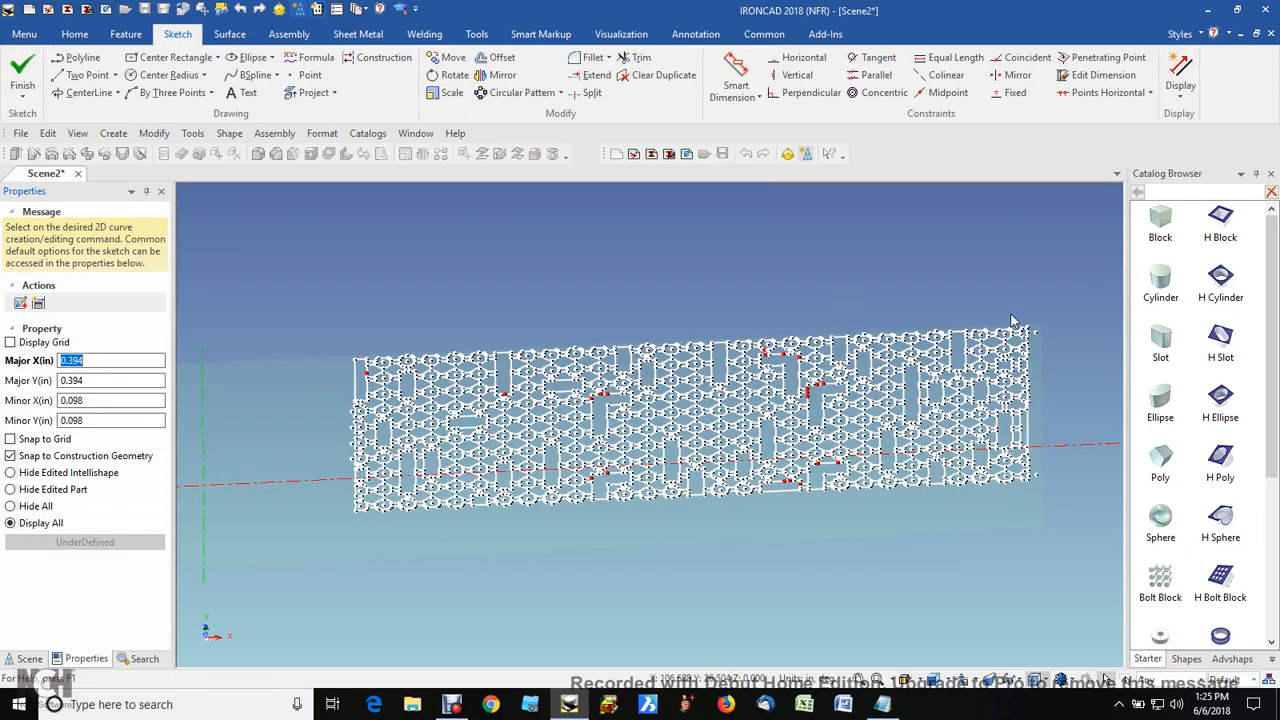
# Clear the duplicate curves from the entire pattern sketch.
pyautogui.moveTo(1062, 295)
pyautogui.mouseDown()
pyautogui.moveTo(860, 460)
pyautogui.moveTo(309, 532)
pyautogui.mouseUp()
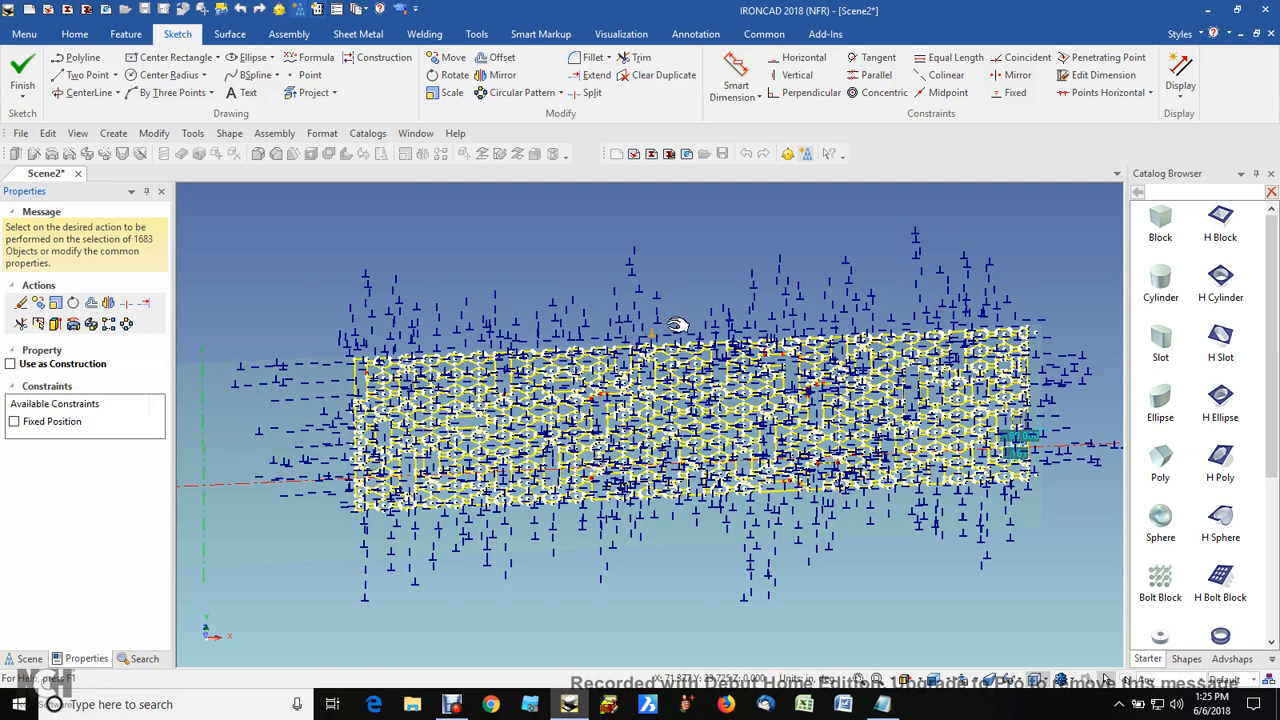
pyautogui.click(653, 77)
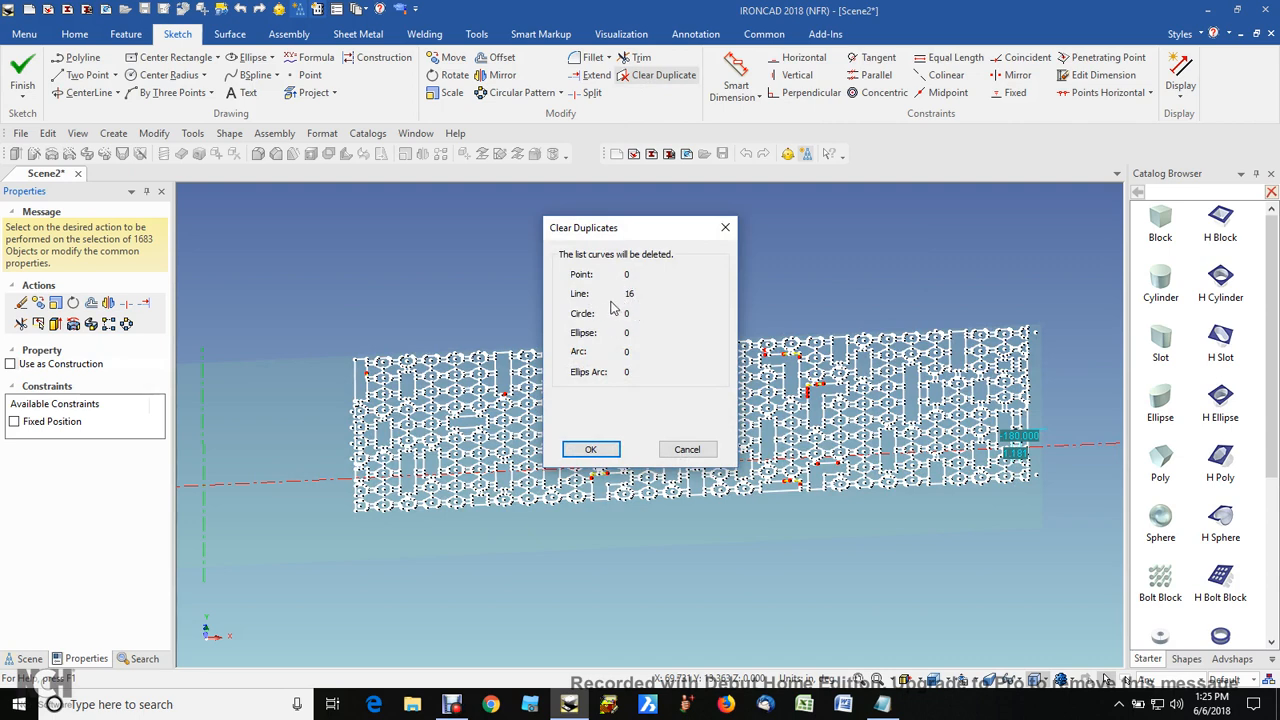
pyautogui.click(591, 450)
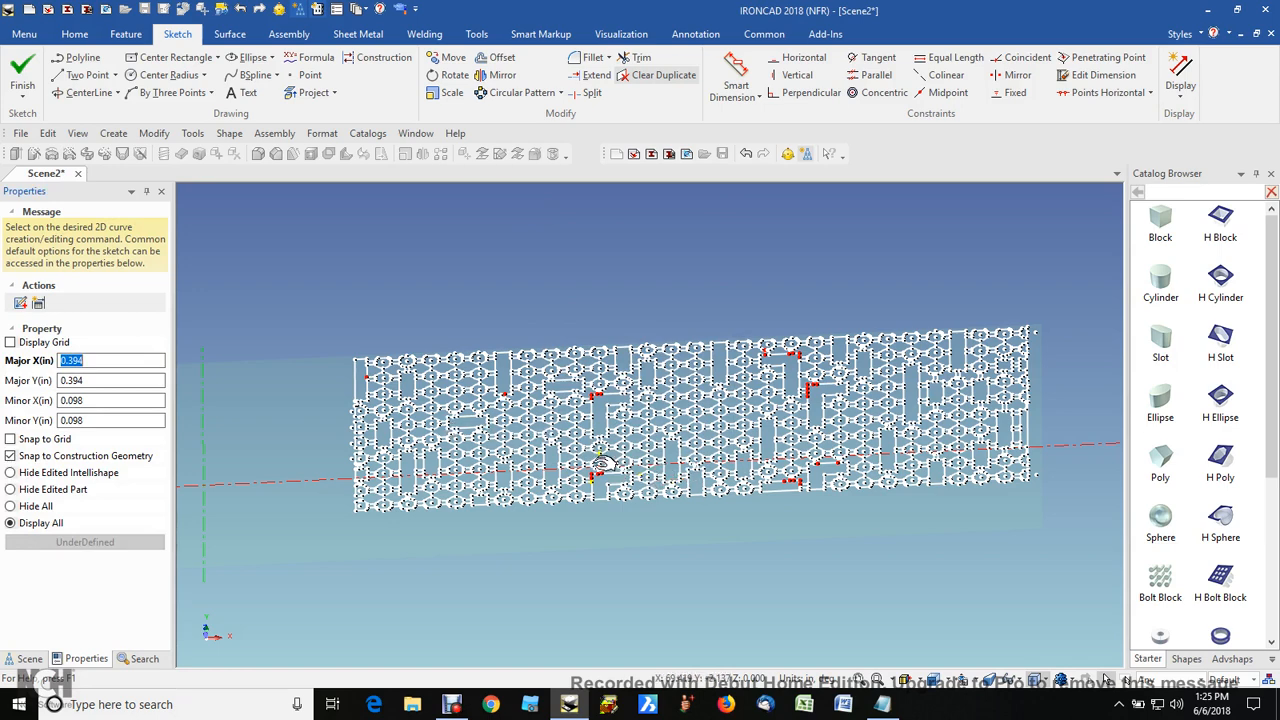
# Close the single open endpoint at the neck above the ellipse by connecting it and moving it onto the adjoining line's end.
pyautogui.scroll(5, 380, 388)
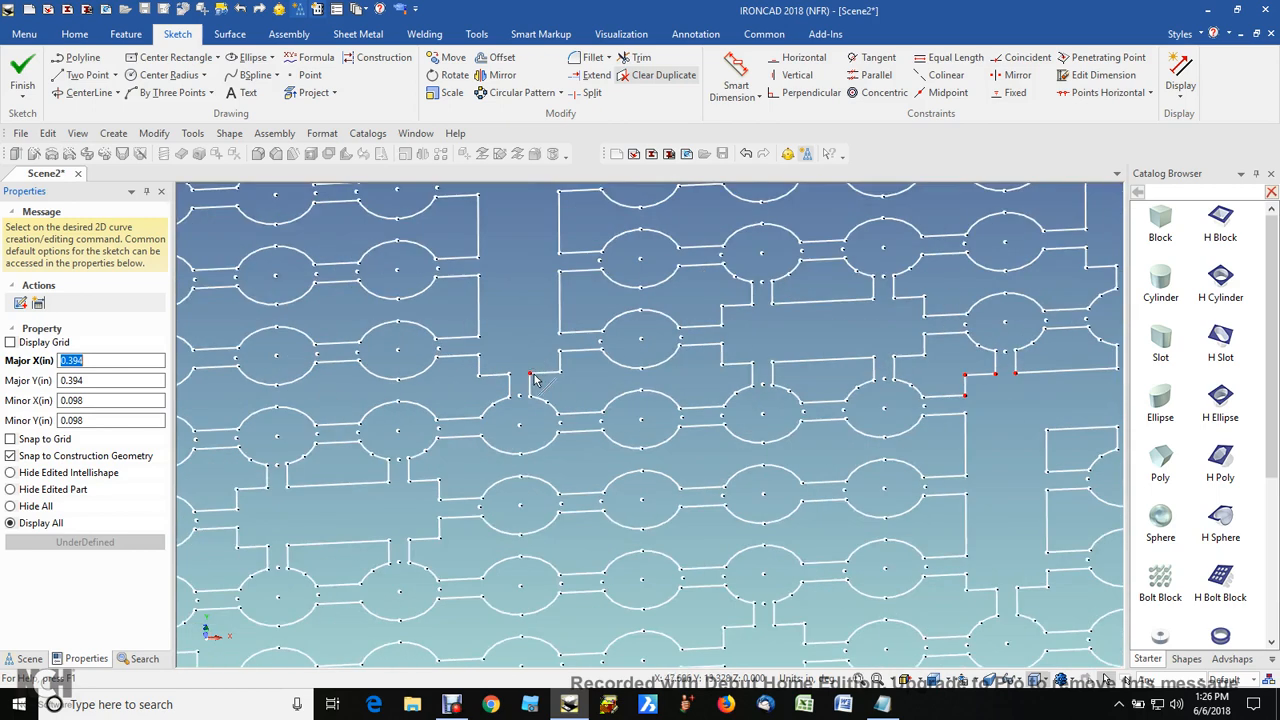
pyautogui.rightClick(538, 374)
pyautogui.click(574, 409)
pyautogui.rightClick(540, 372)
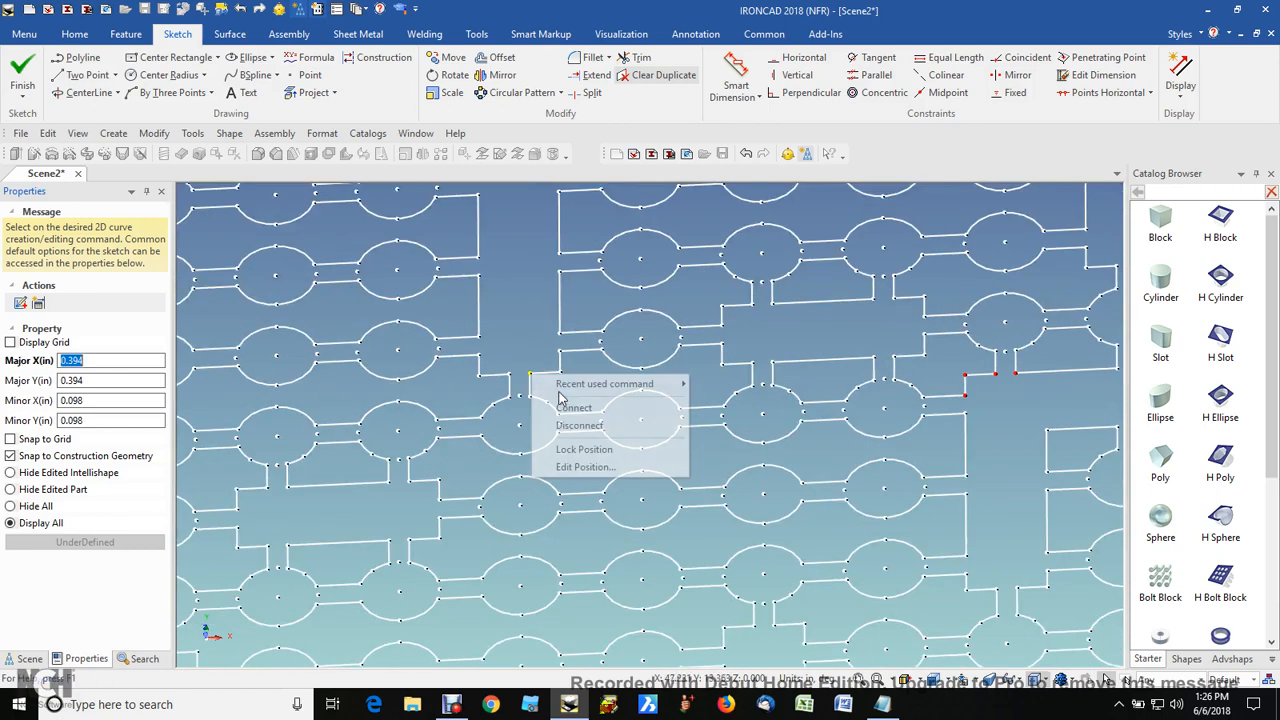
pyautogui.click(562, 408)
pyautogui.scroll(5, 535, 385)
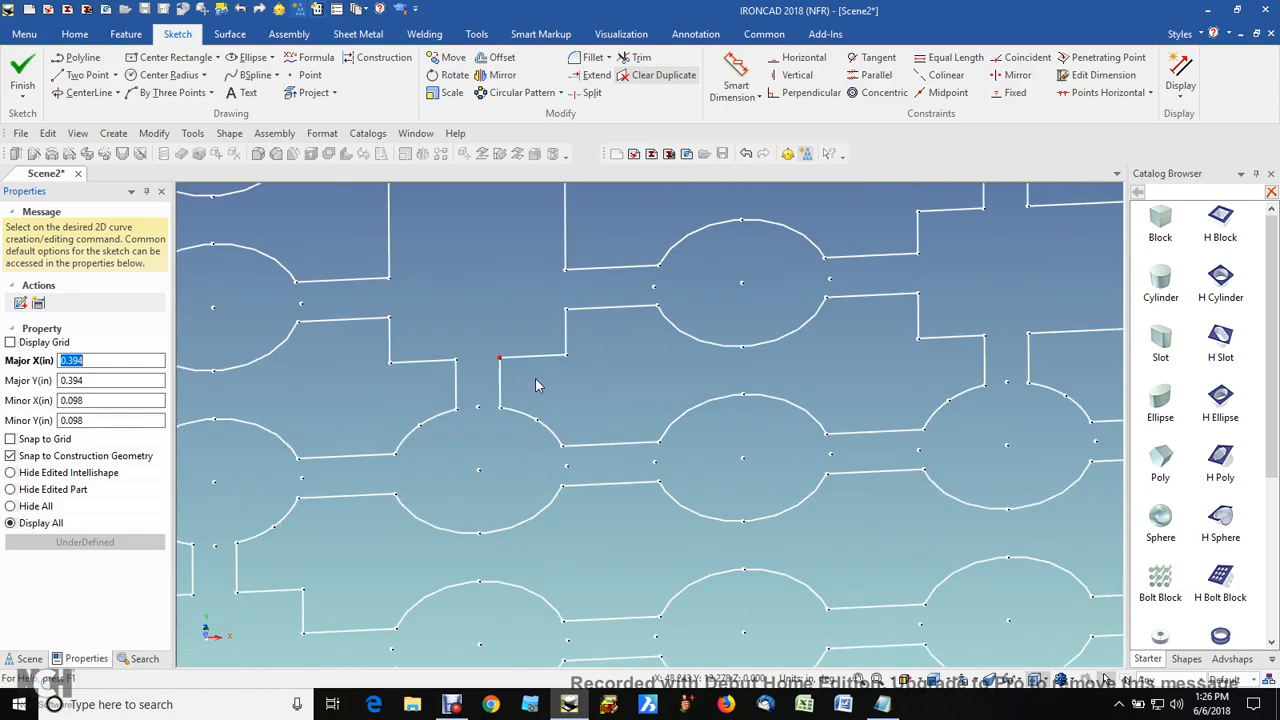
pyautogui.moveTo(507, 354)
pyautogui.mouseDown()
pyautogui.moveTo(509, 338)
pyautogui.moveTo(497, 352)
pyautogui.mouseUp()
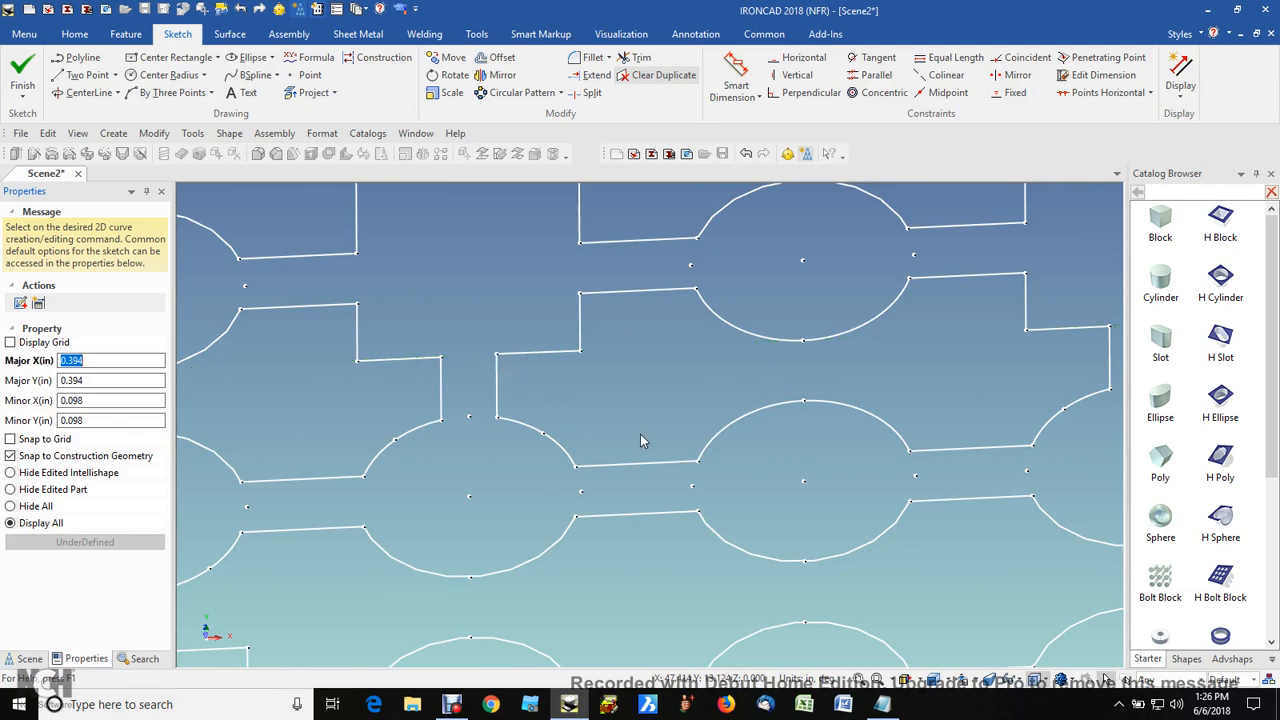
# Connect the four open endpoints at the neck and short vertical edge of the L-shaped opening in the upper middle of the pattern.
pyautogui.scroll(-8, 655, 455)
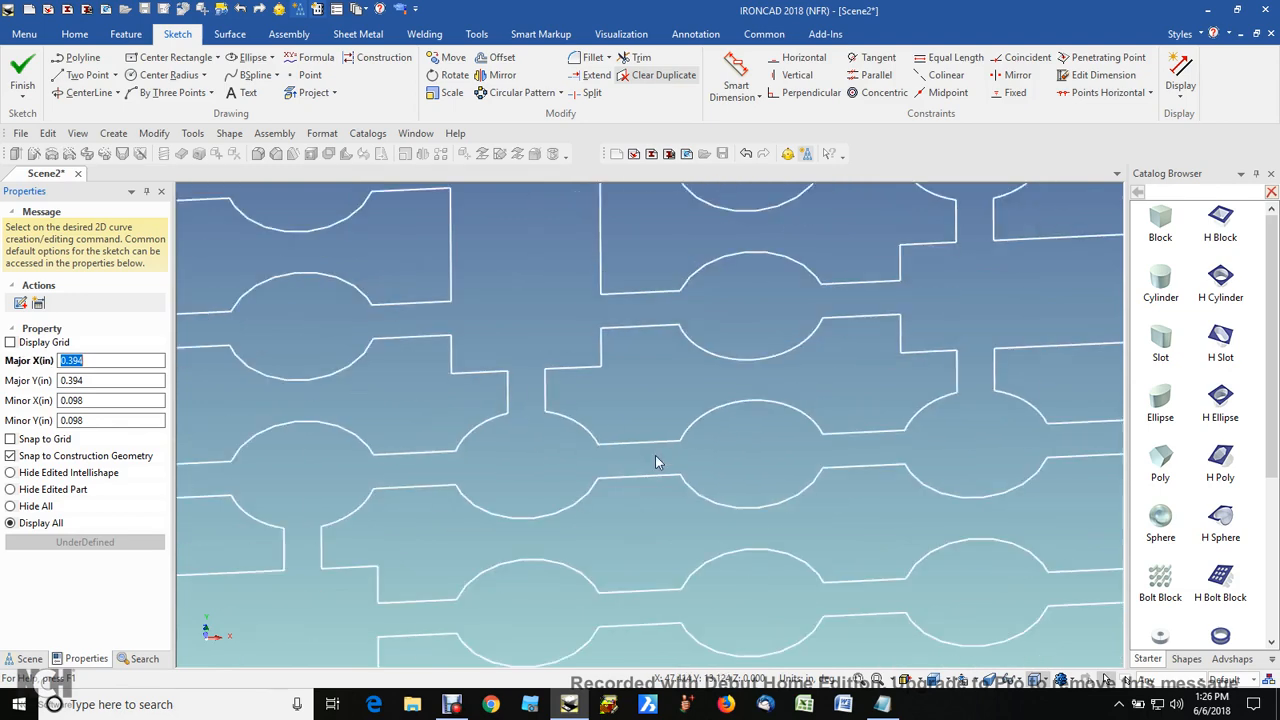
pyautogui.scroll(5, 845, 416)
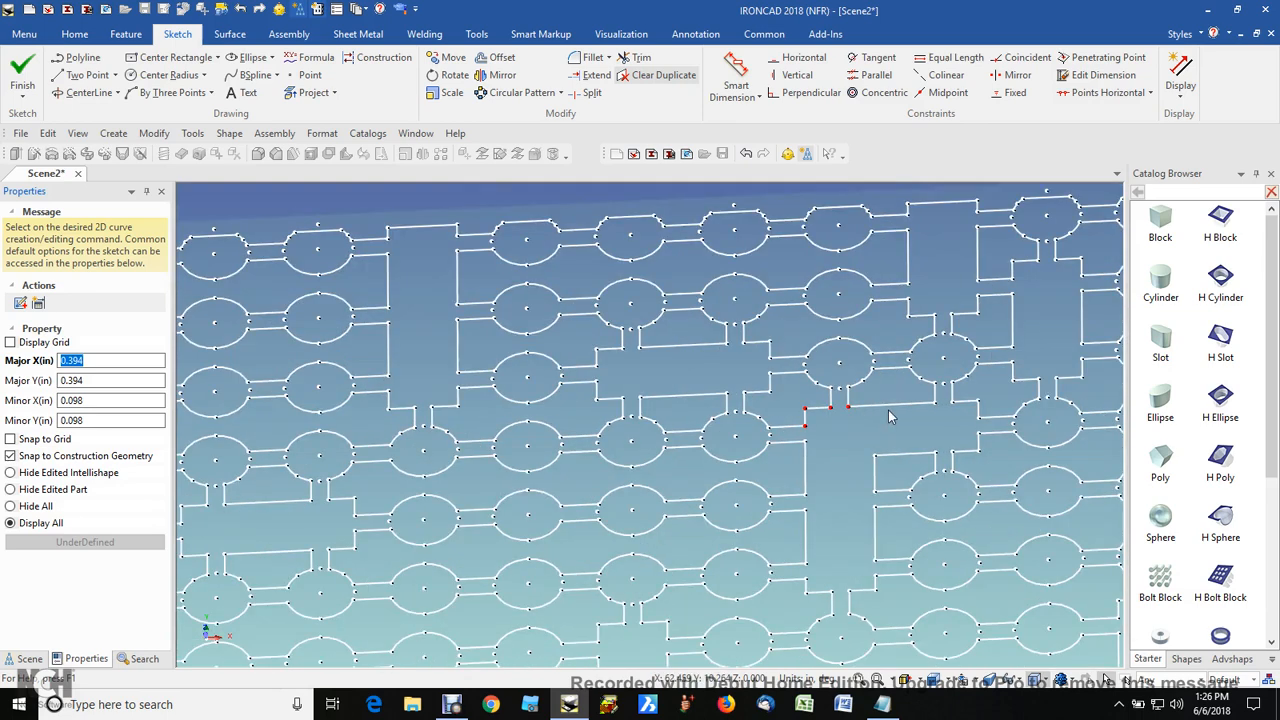
pyautogui.rightClick(835, 405)
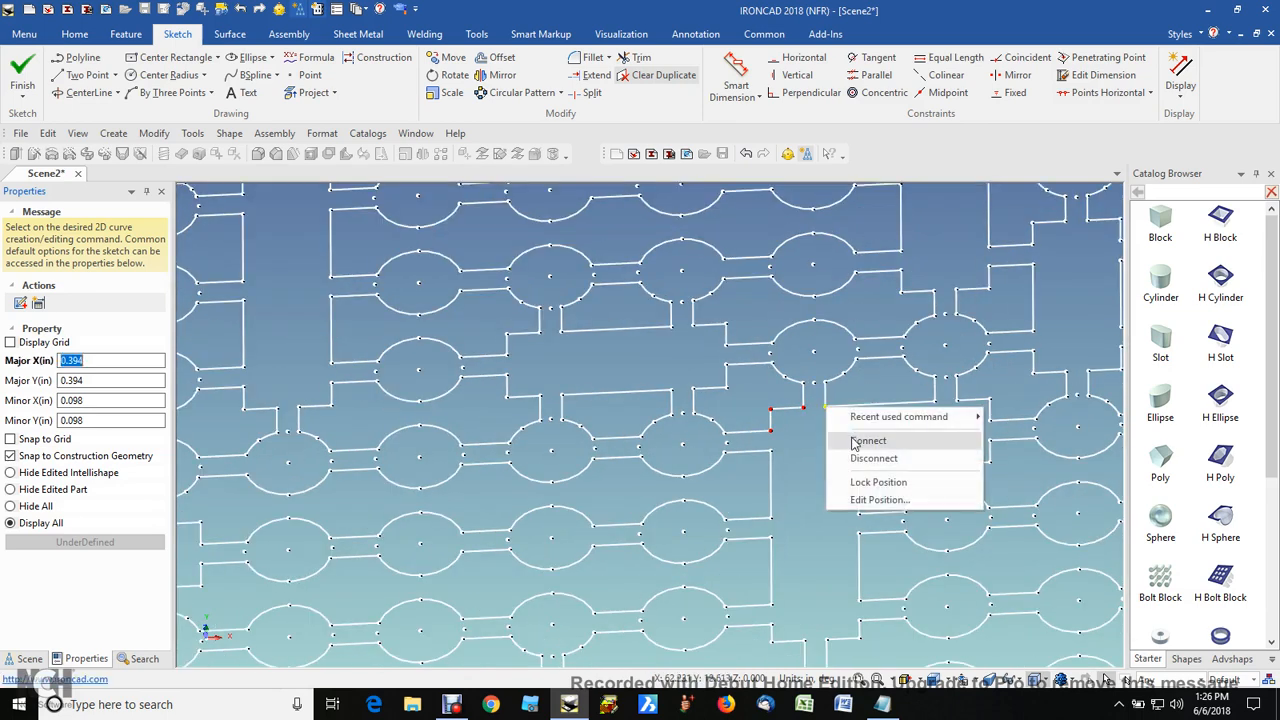
pyautogui.click(840, 440)
pyautogui.rightClick(813, 408)
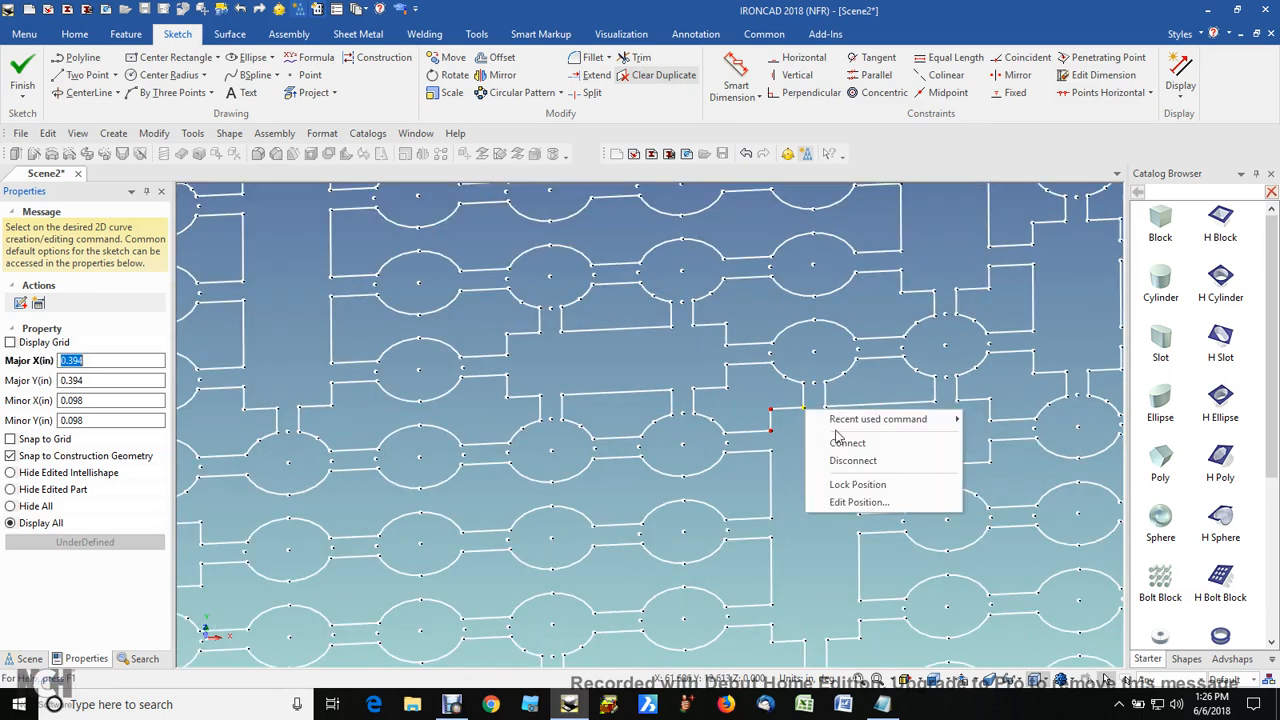
pyautogui.click(847, 440)
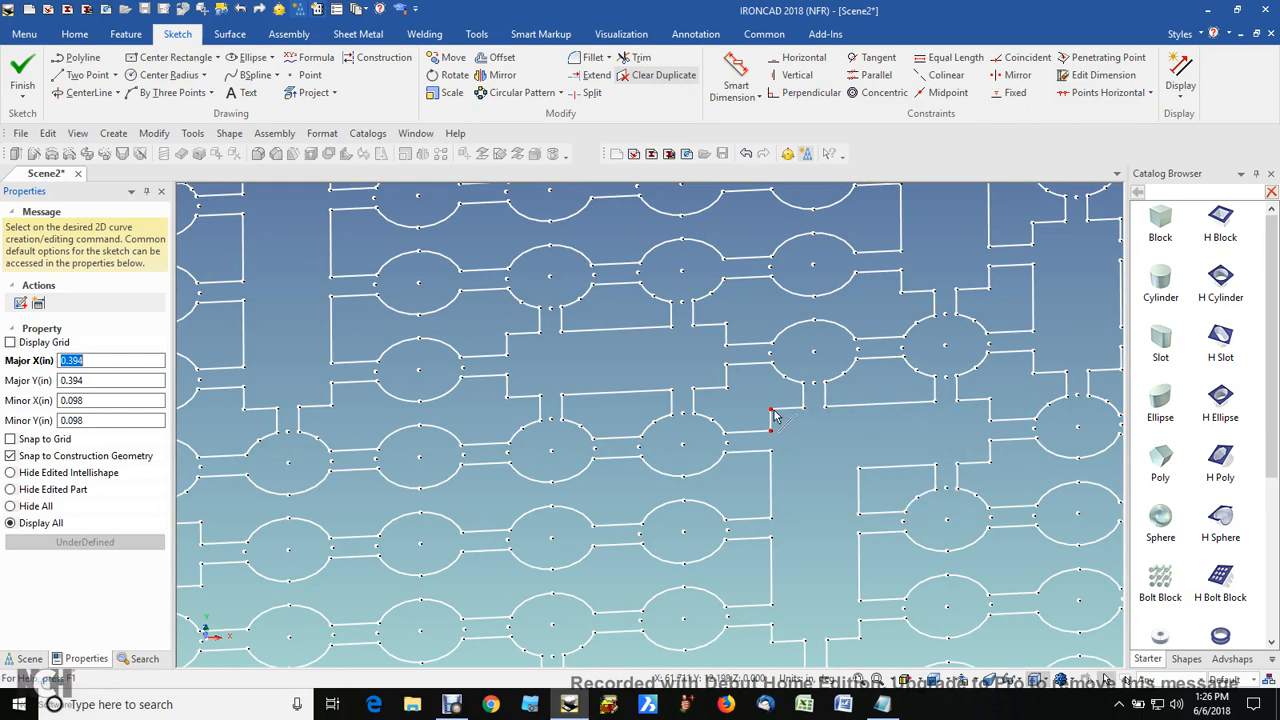
pyautogui.rightClick(773, 410)
pyautogui.click(801, 446)
pyautogui.rightClick(773, 430)
pyautogui.click(806, 465)
# Connect the four open endpoints of the L-shaped opening just below the red horizontal axis.
pyautogui.scroll(-3, 800, 464)
pyautogui.scroll(-2, 800, 470)
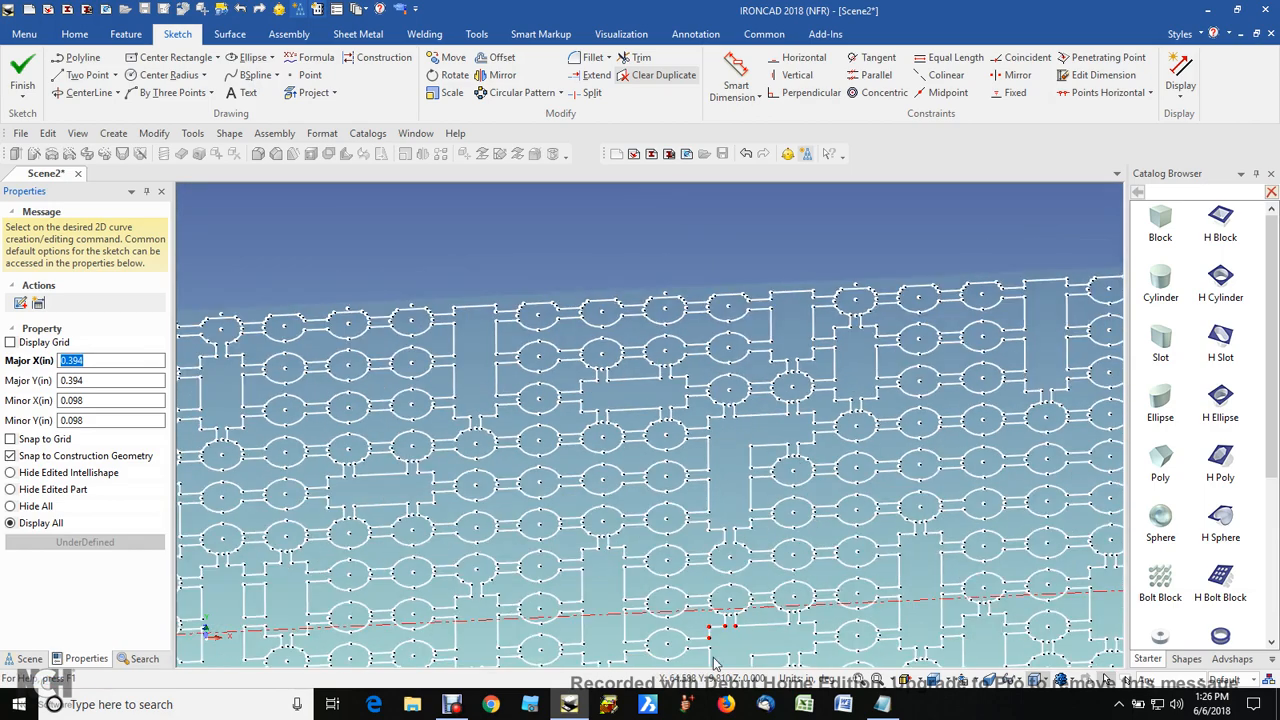
pyautogui.scroll(5, 717, 662)
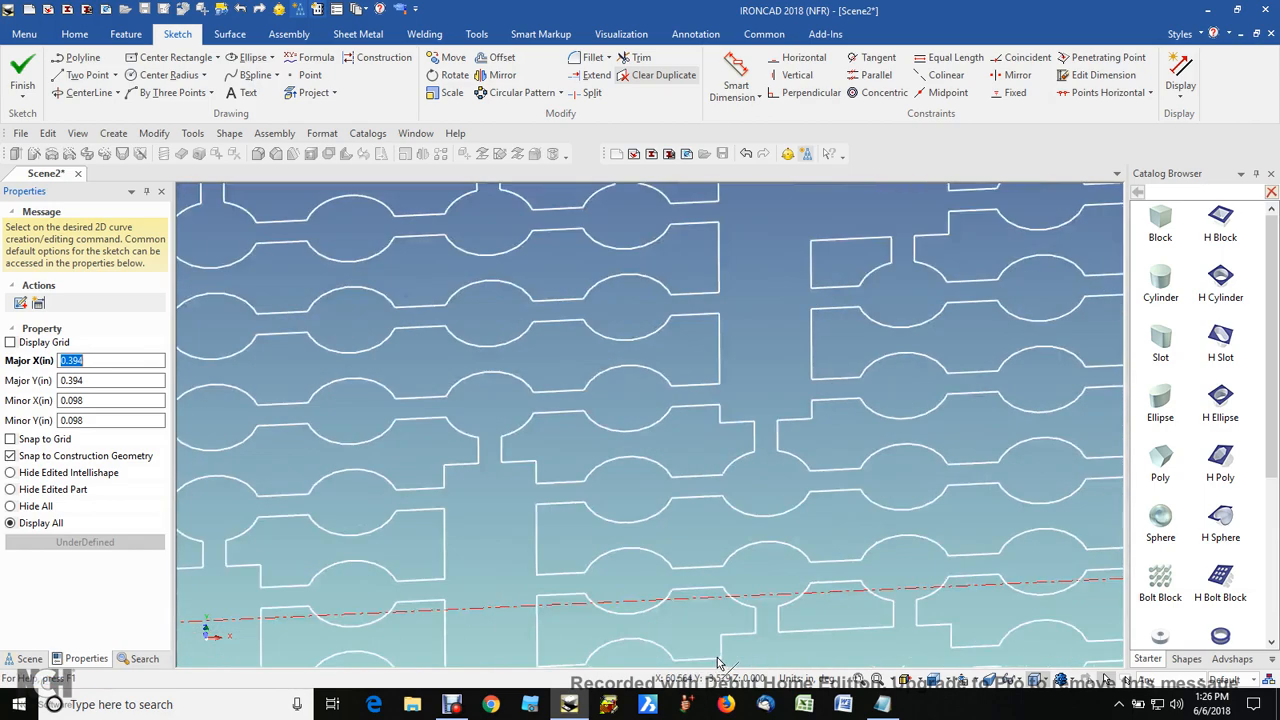
pyautogui.rightClick(788, 632)
pyautogui.click(826, 573)
pyautogui.rightClick(758, 631)
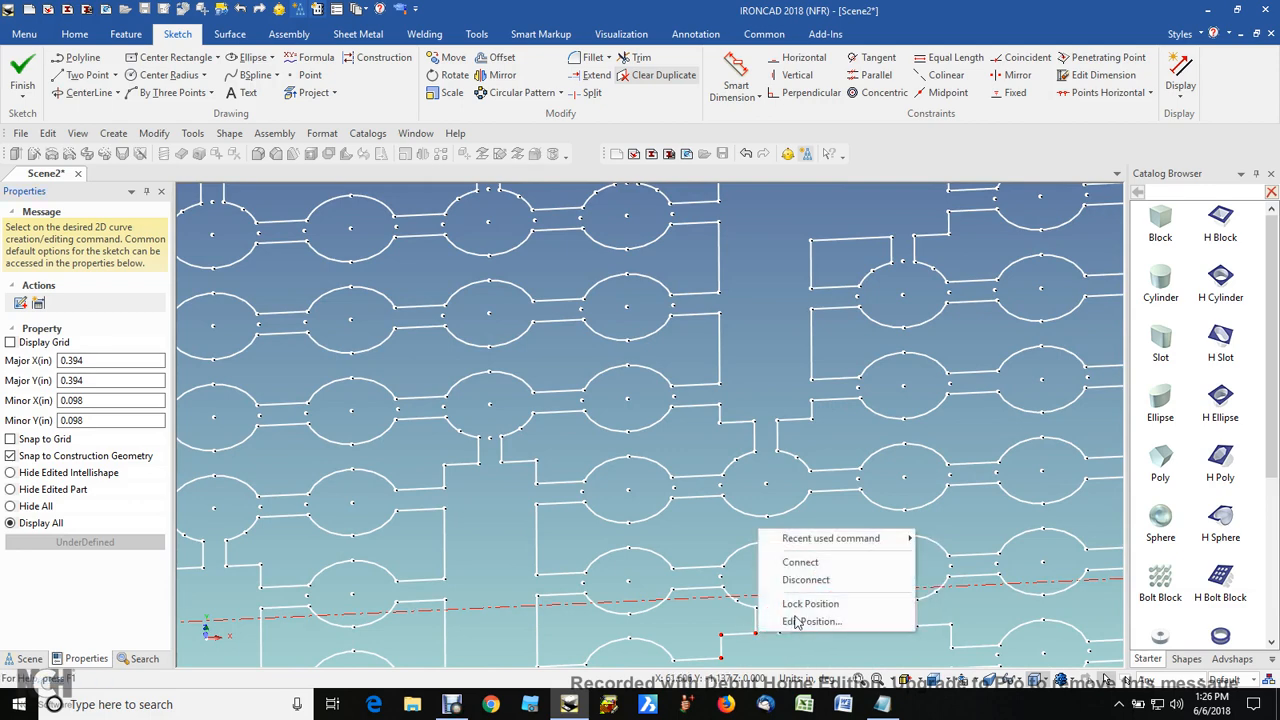
pyautogui.click(800, 564)
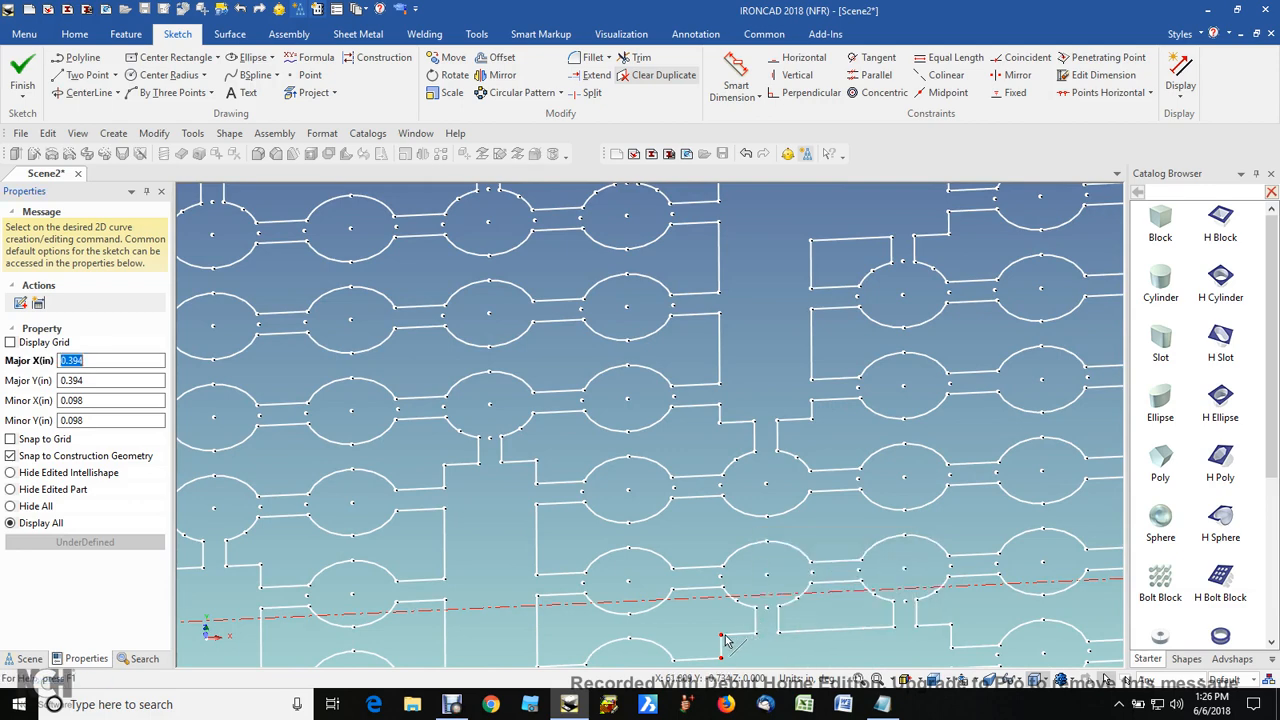
pyautogui.rightClick(727, 636)
pyautogui.click(758, 566)
pyautogui.rightClick(729, 655)
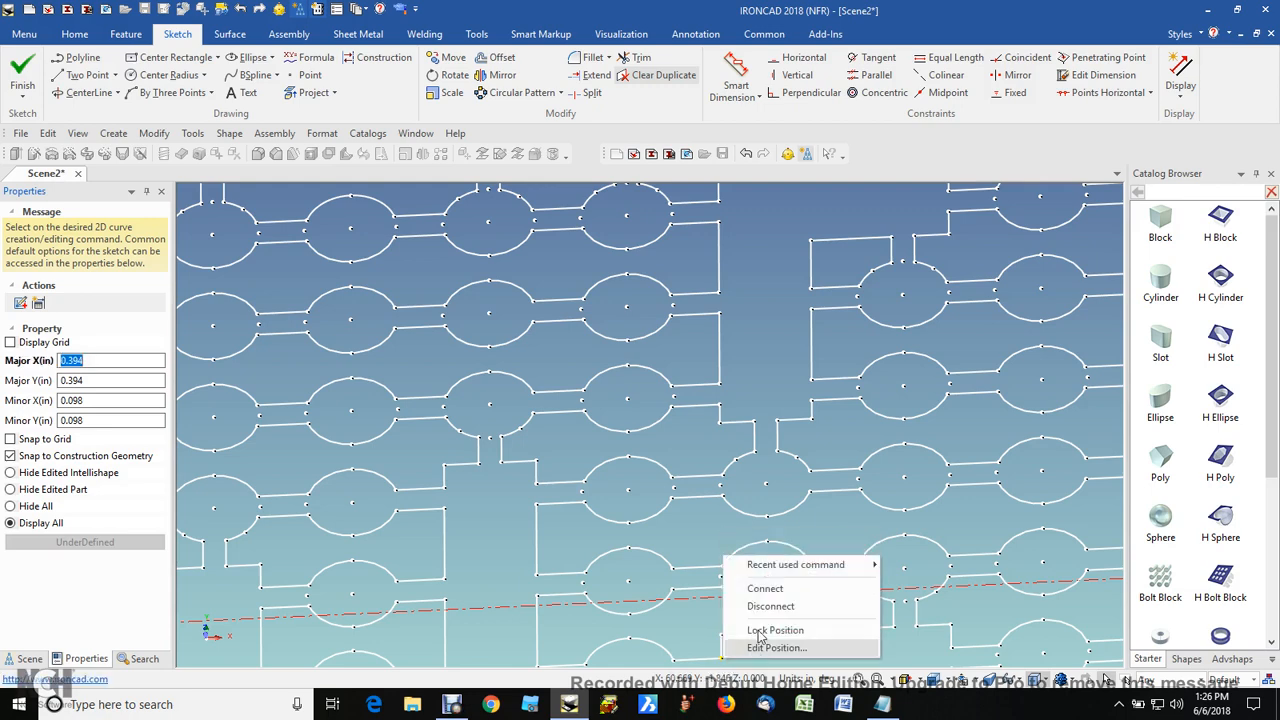
pyautogui.click(770, 590)
pyautogui.scroll(3, 770, 620)
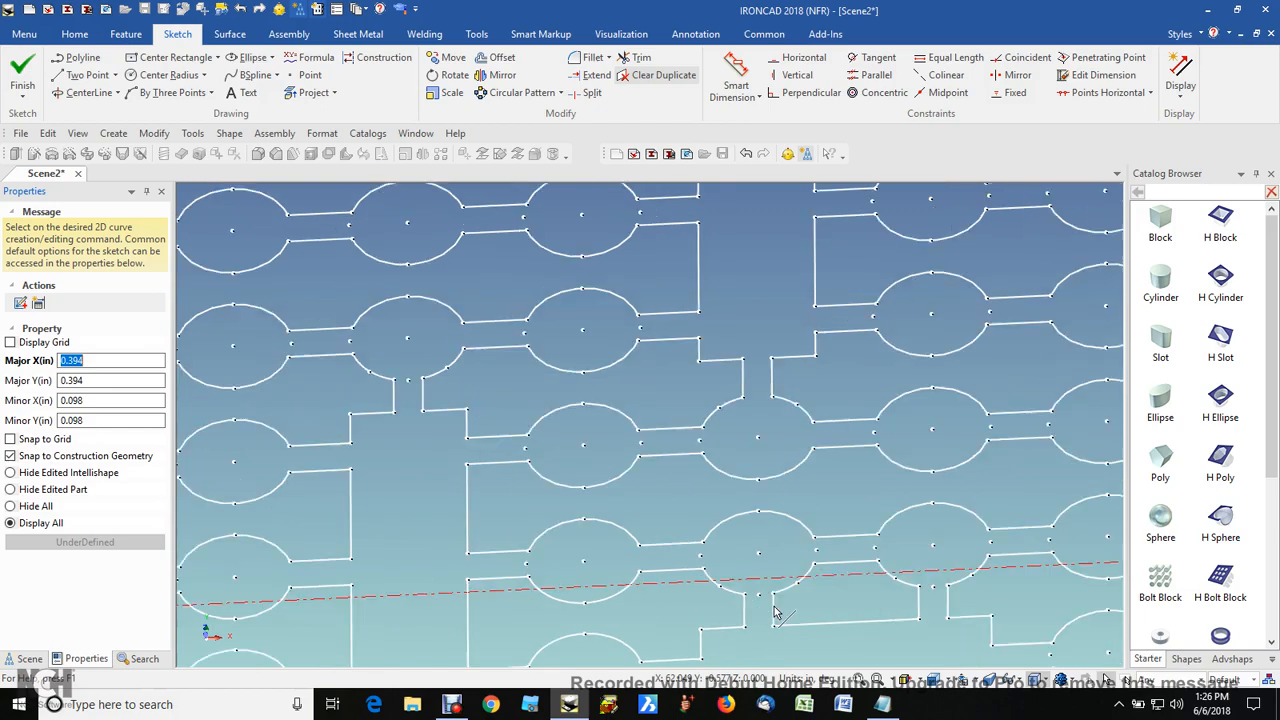
# Connect the four open endpoints at the ellipse neck and stepped corner of the wide opening along the pattern's lower edge.
pyautogui.scroll(-6, 776, 600)
pyautogui.scroll(-3, 760, 590)
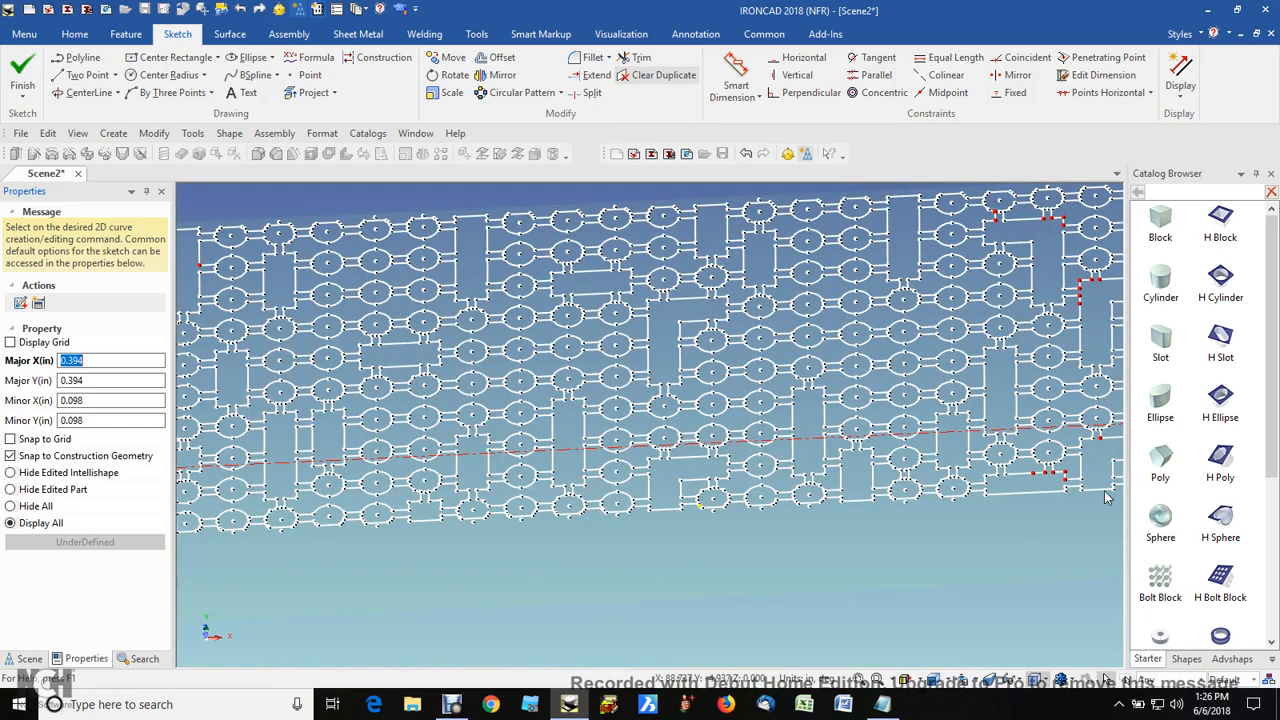
pyautogui.scroll(3, 1100, 490)
pyautogui.scroll(2, 1094, 485)
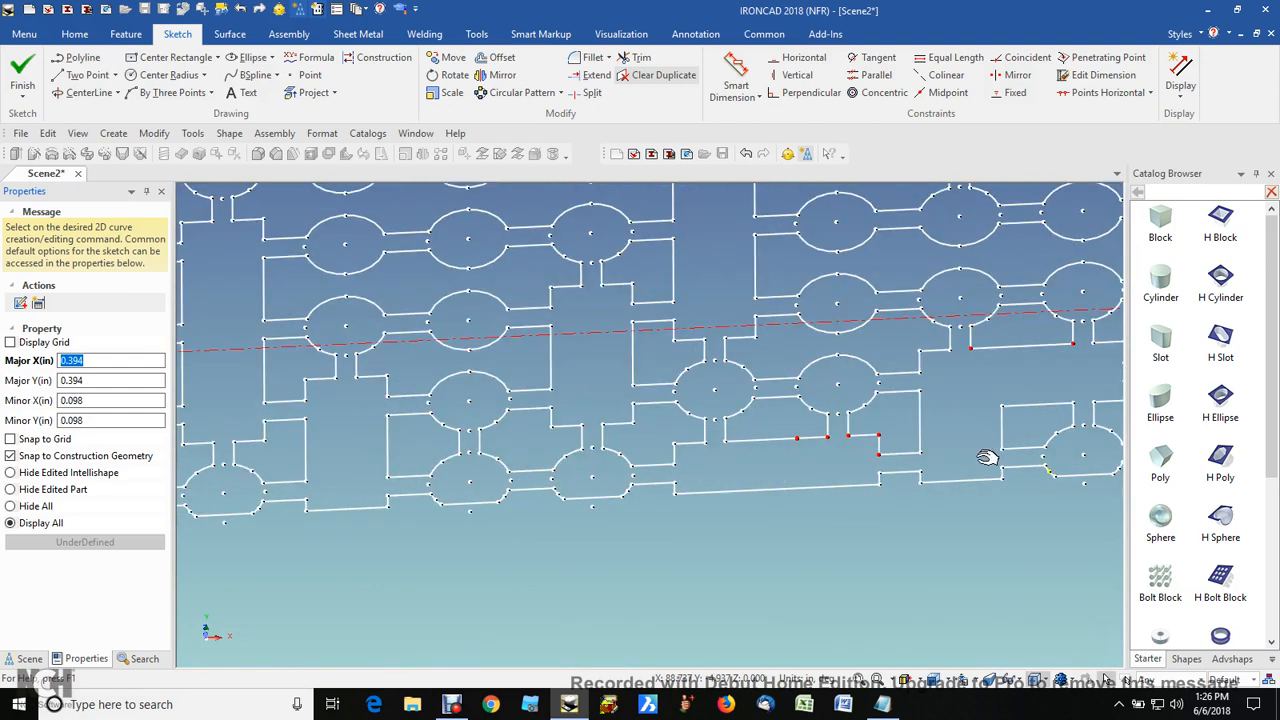
pyautogui.rightClick(888, 453)
pyautogui.click(920, 490)
pyautogui.rightClick(884, 435)
pyautogui.click(912, 474)
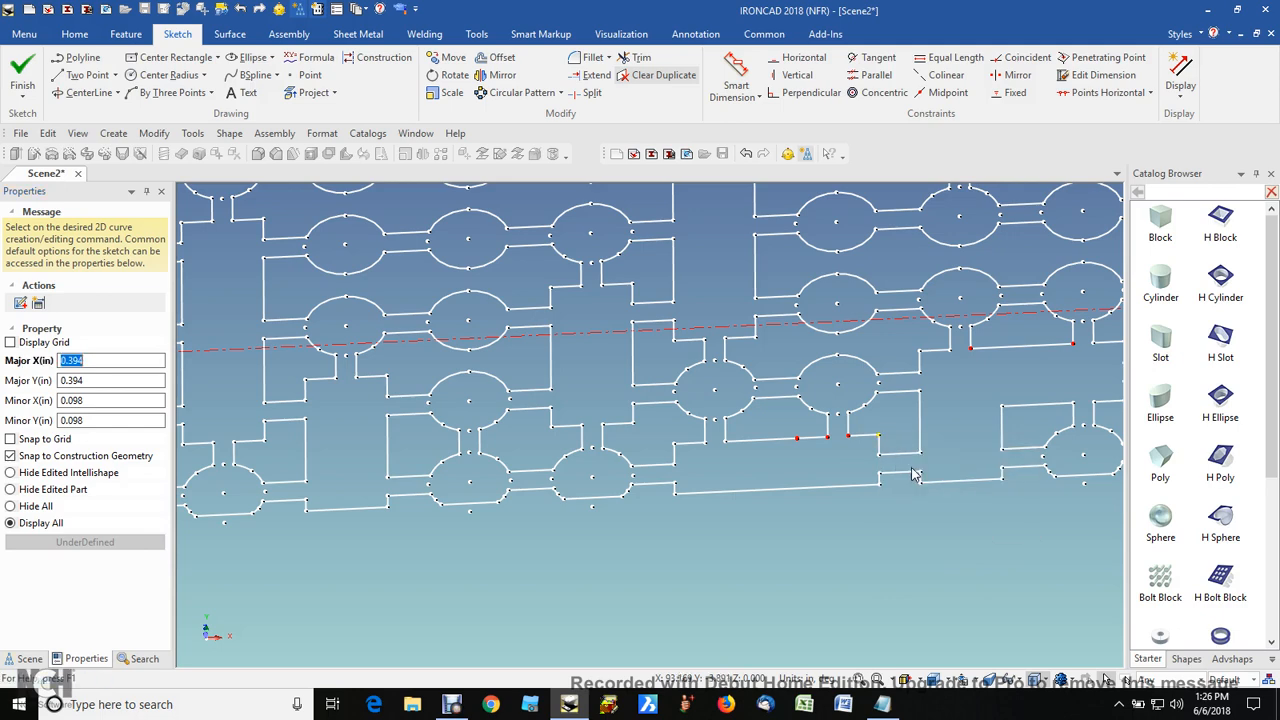
pyautogui.rightClick(858, 436)
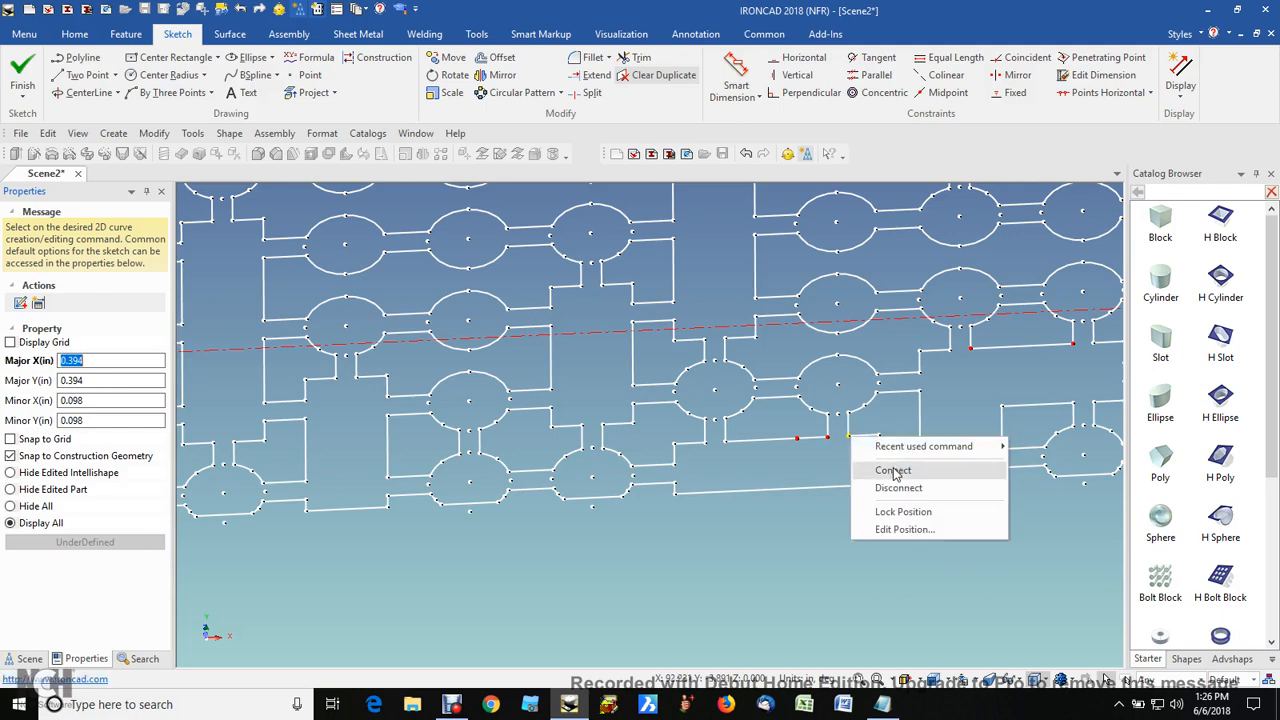
pyautogui.click(896, 471)
pyautogui.rightClick(836, 440)
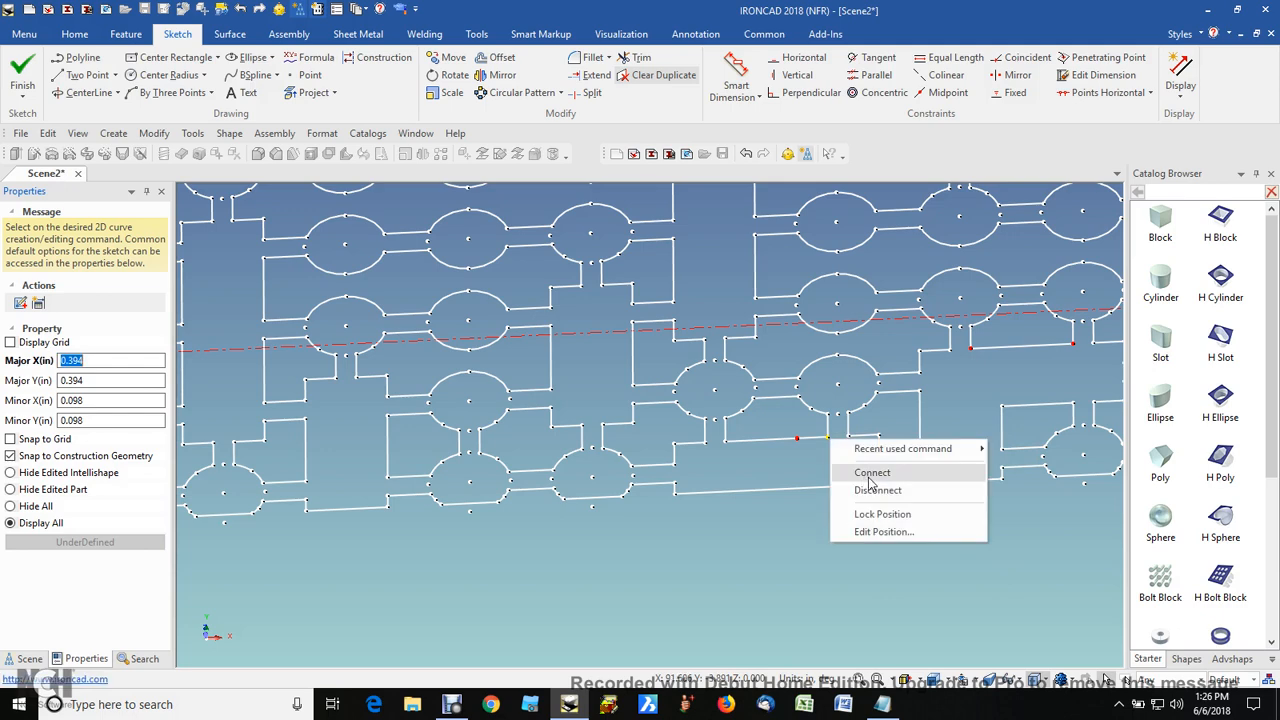
pyautogui.click(870, 478)
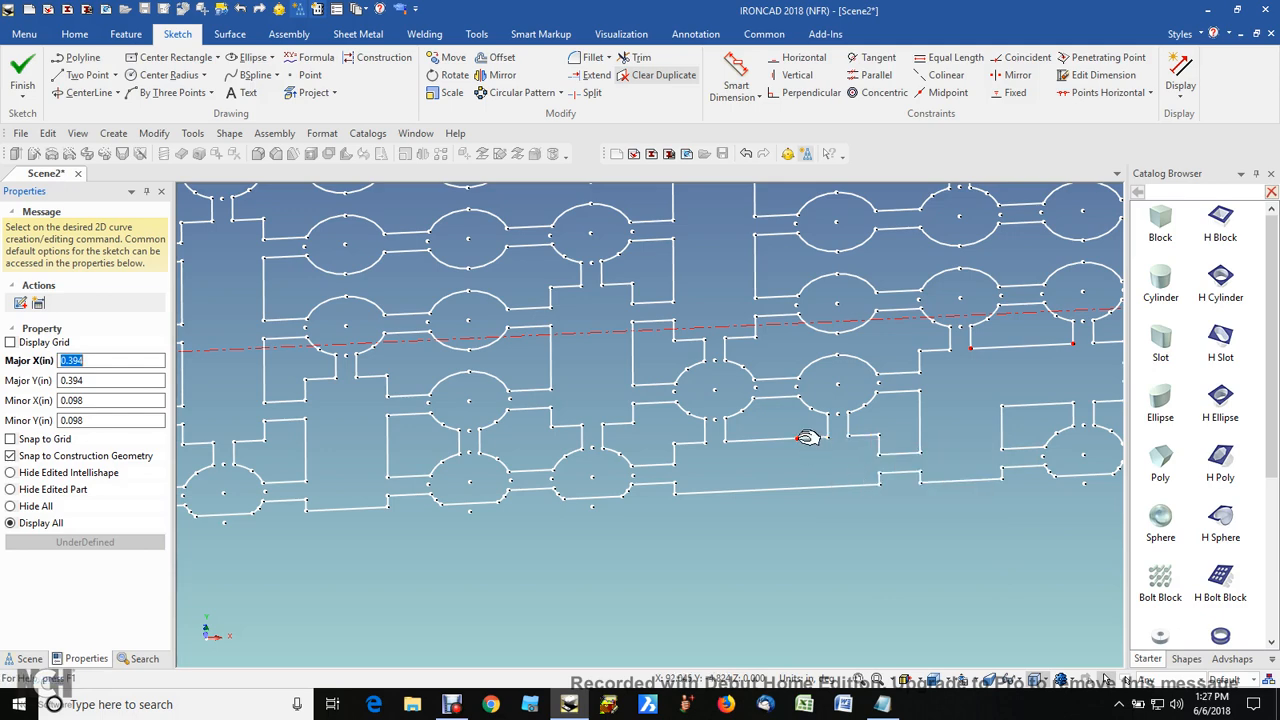
# Try to connect the remaining open endpoint partway along that opening's upper horizontal edge.
pyautogui.rightClick(808, 438)
pyautogui.click(845, 474)
pyautogui.rightClick(800, 437)
pyautogui.click(837, 472)
# Trim the short leftover segment of that edge and stretch the remaining line to meet the neck's vertical line.
pyautogui.scroll(2, 814, 451)
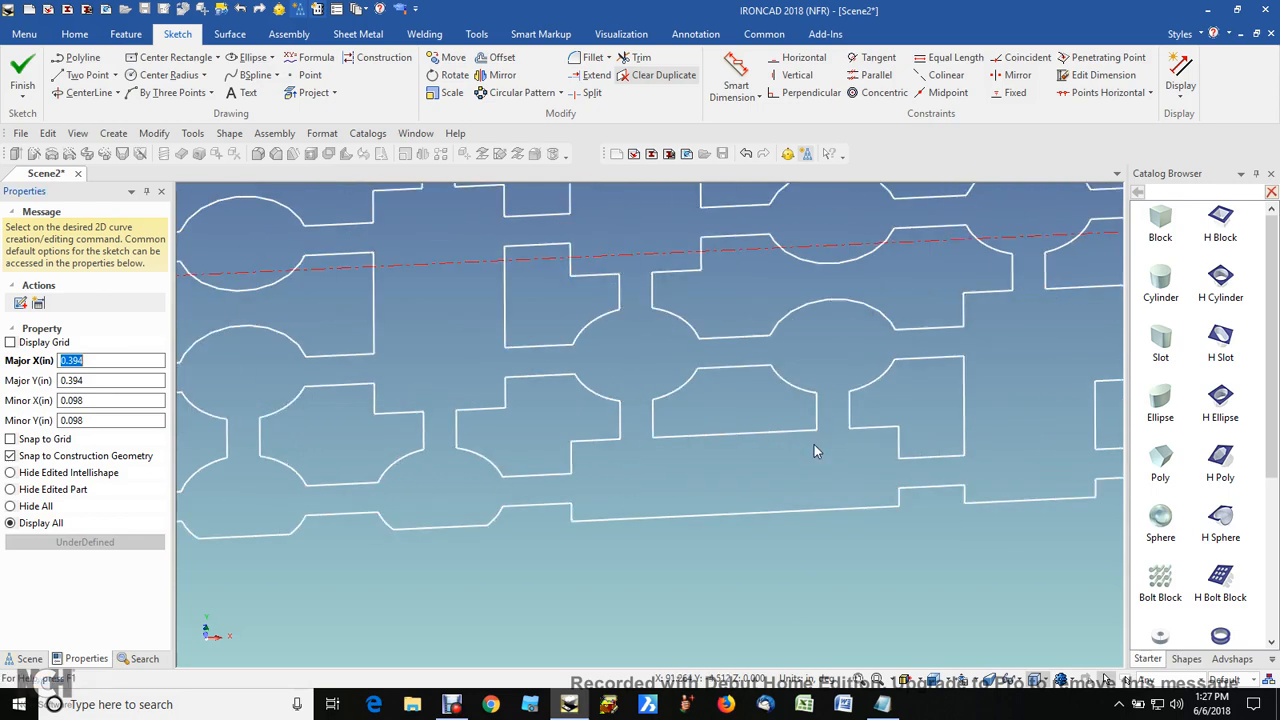
pyautogui.click(638, 57)
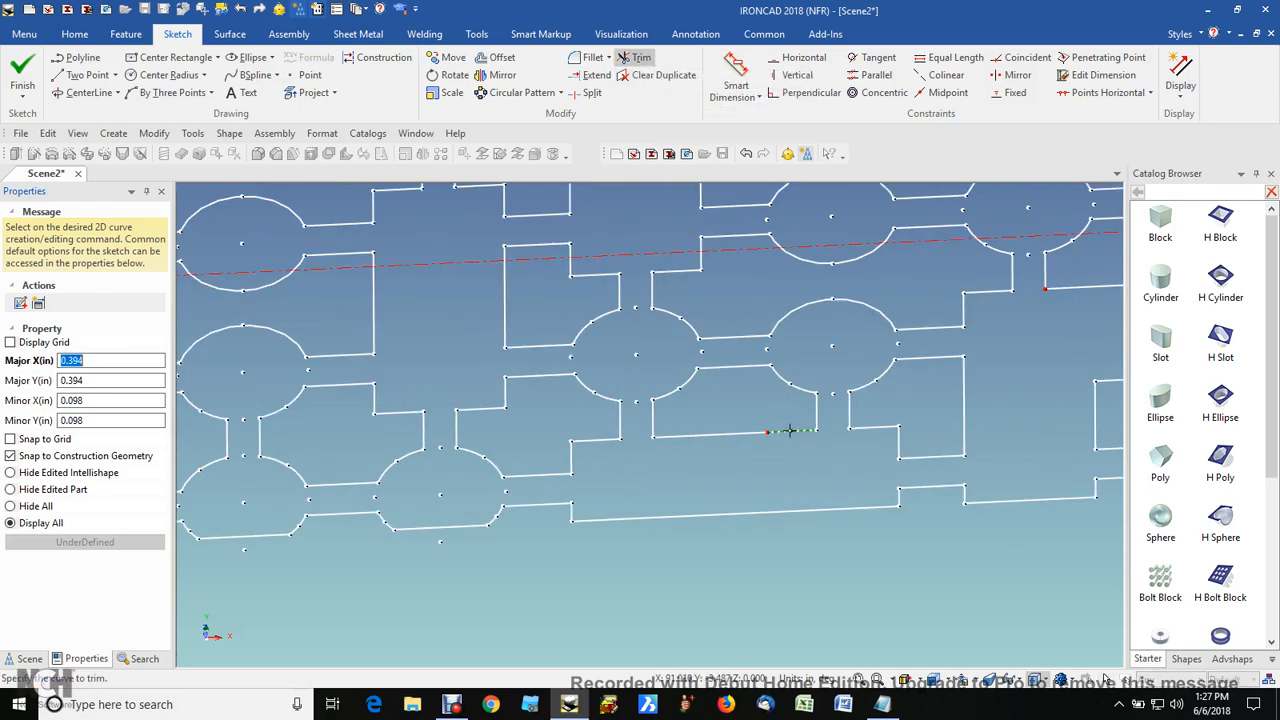
pyautogui.click(790, 430)
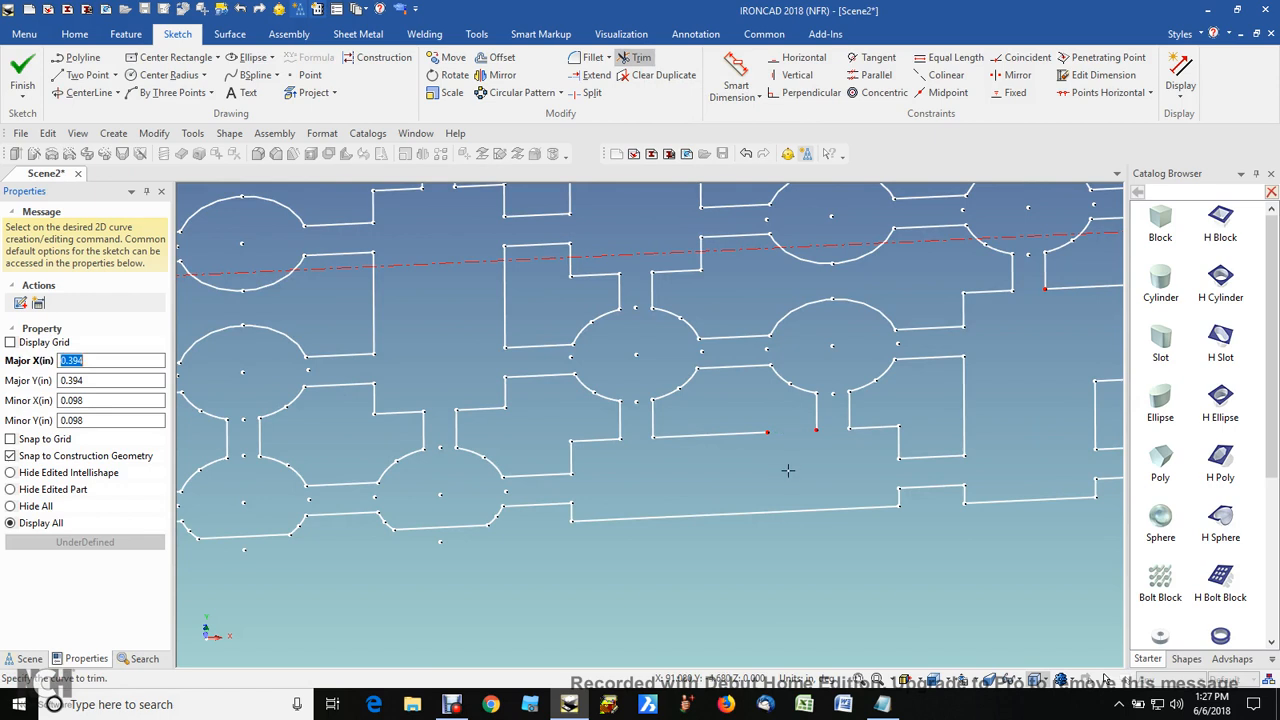
pyautogui.click(638, 57)
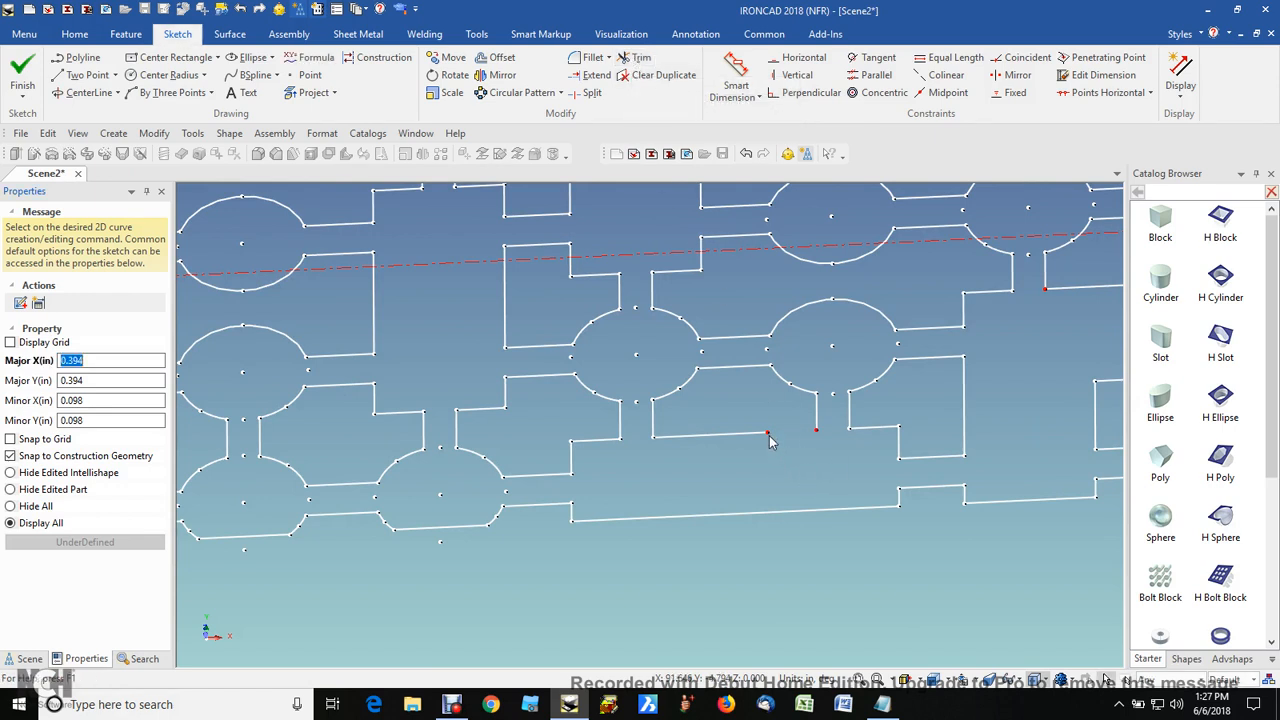
pyautogui.moveTo(813, 443); pyautogui.dragTo(817, 430)
pyautogui.click(636, 57)
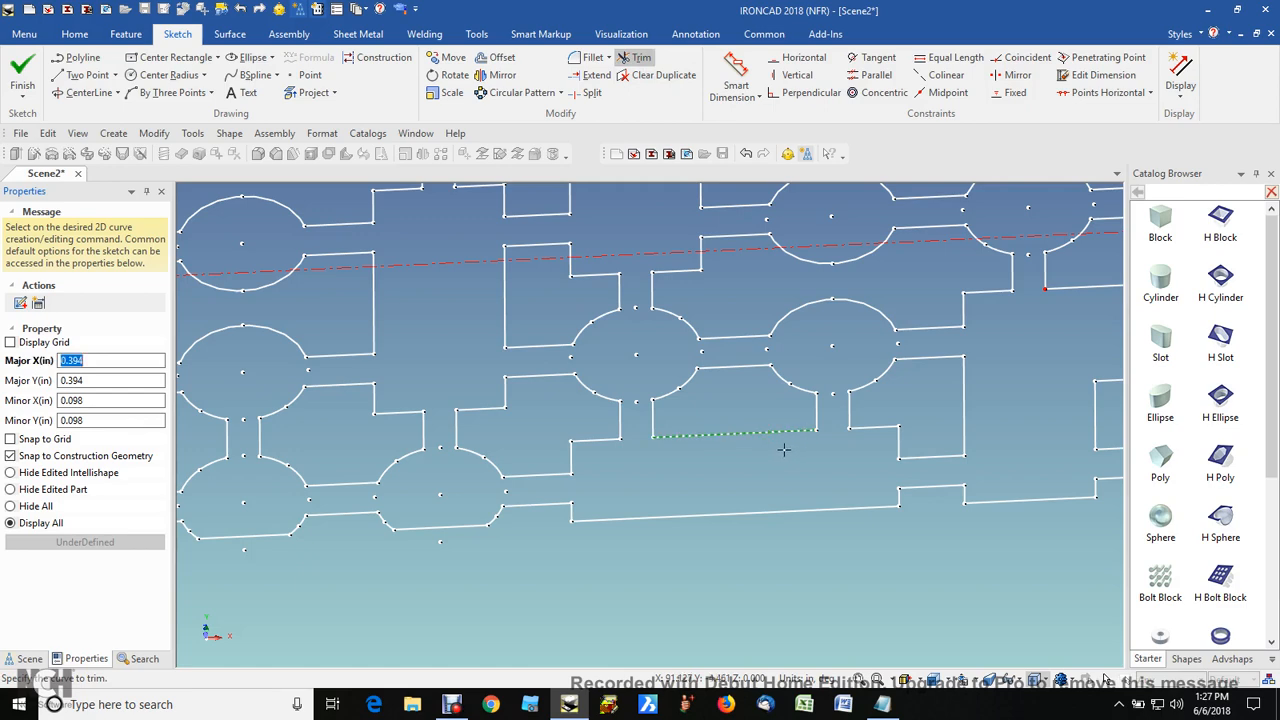
pyautogui.scroll(-5, 762, 459)
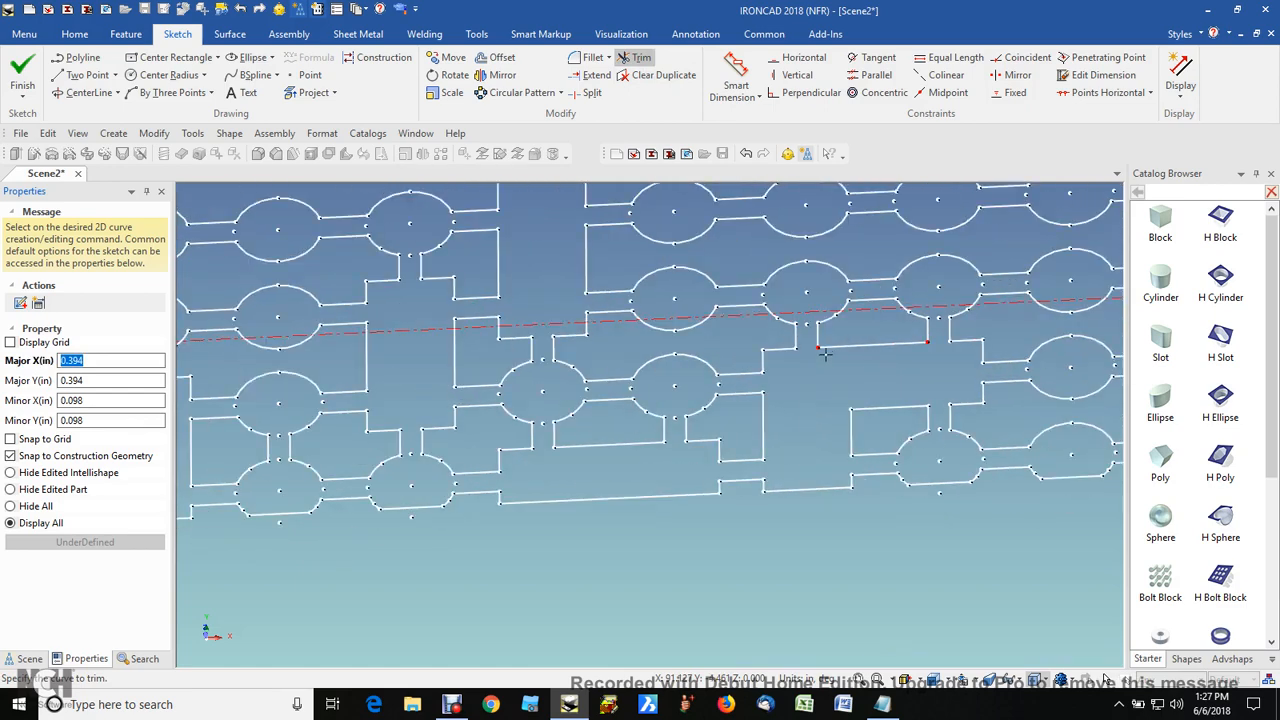
pyautogui.press('Escape')
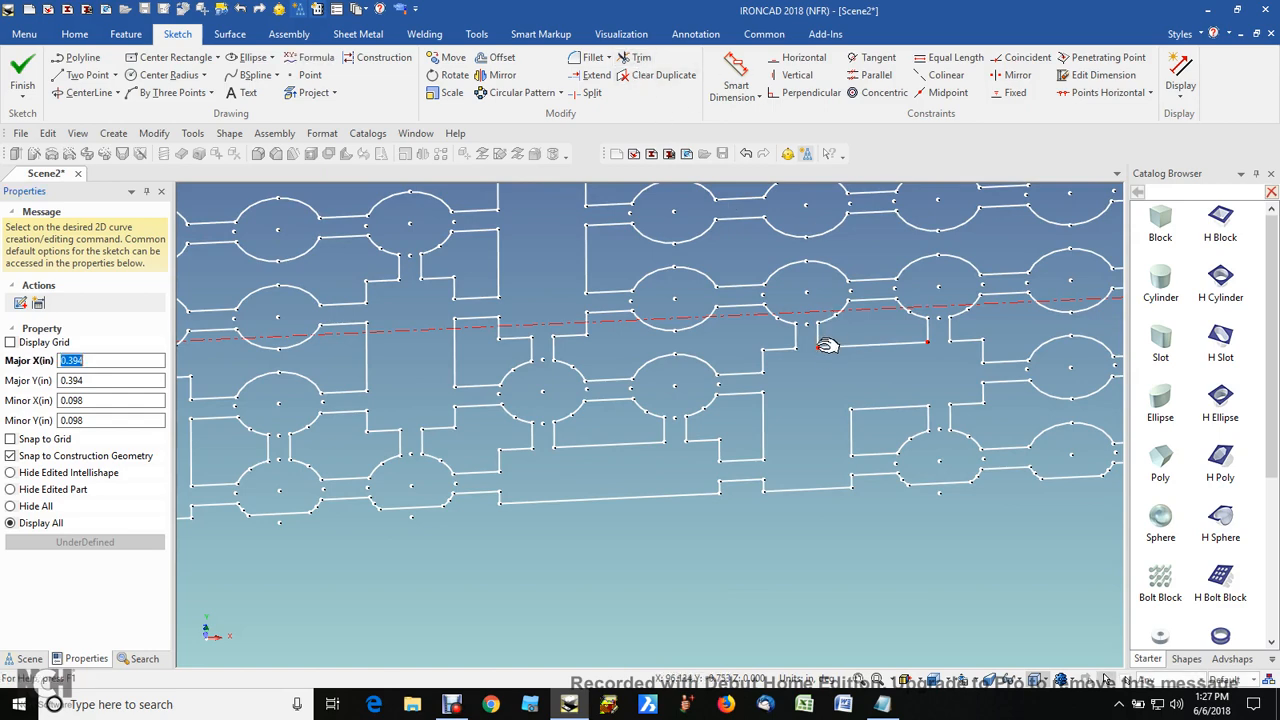
# Connect both open ends of the horizontal line between the two ellipse necks just below the red axis.
pyautogui.rightClick(826, 346)
pyautogui.click(868, 381)
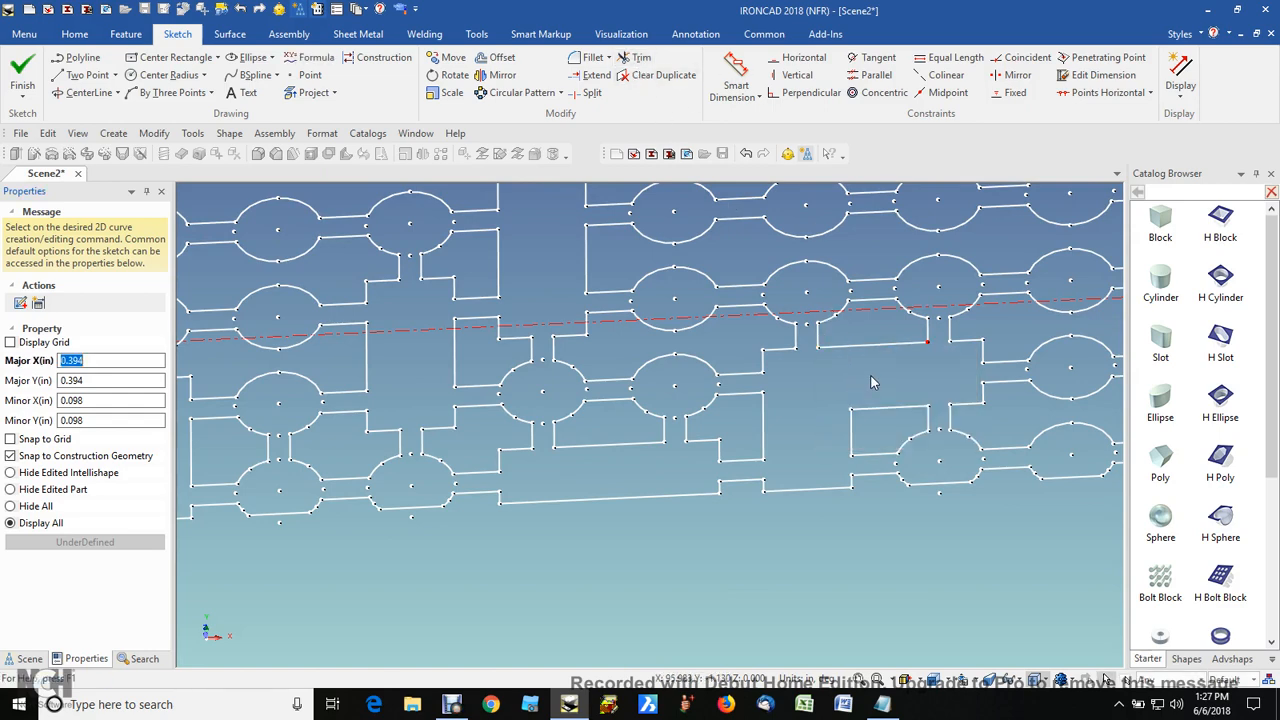
pyautogui.rightClick(937, 341)
pyautogui.click(974, 379)
# Connect the open endpoints at the ellipse neck and upper left corner of the L-shaped opening above the red axis.
pyautogui.scroll(-3, 959, 401)
pyautogui.scroll(5, 959, 403)
pyautogui.scroll(-6, 955, 415)
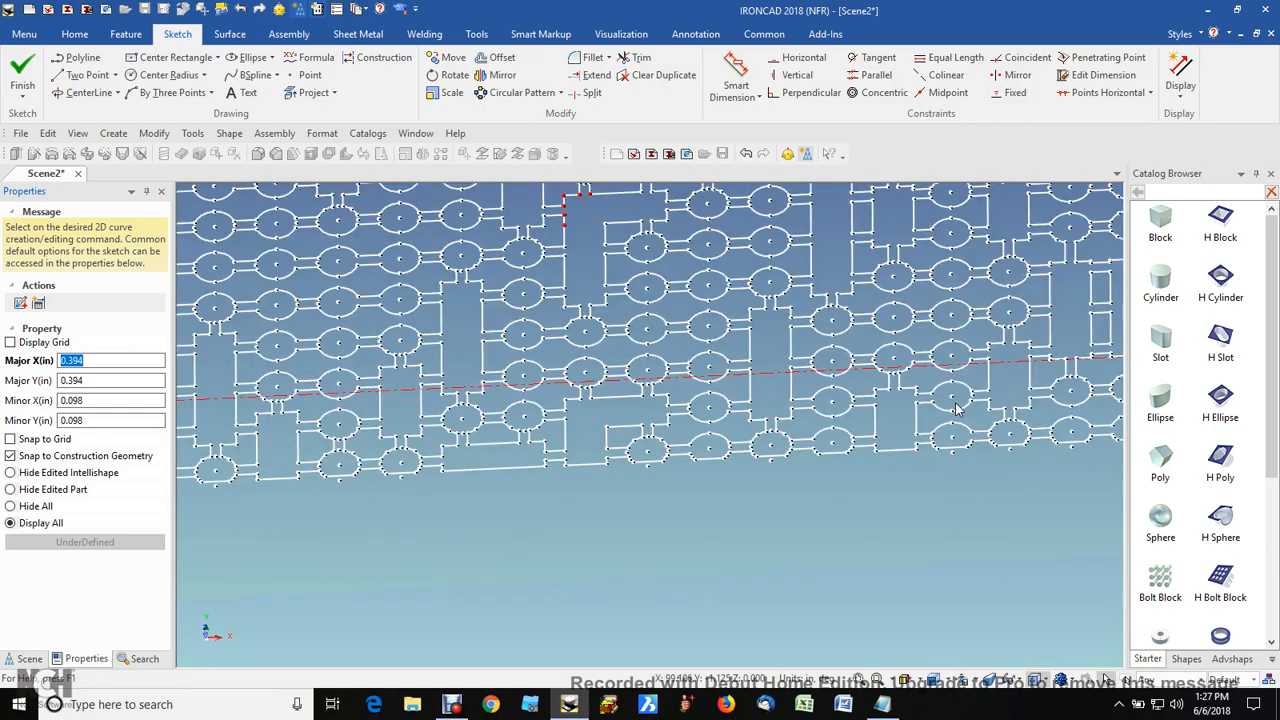
pyautogui.scroll(2, 599, 203)
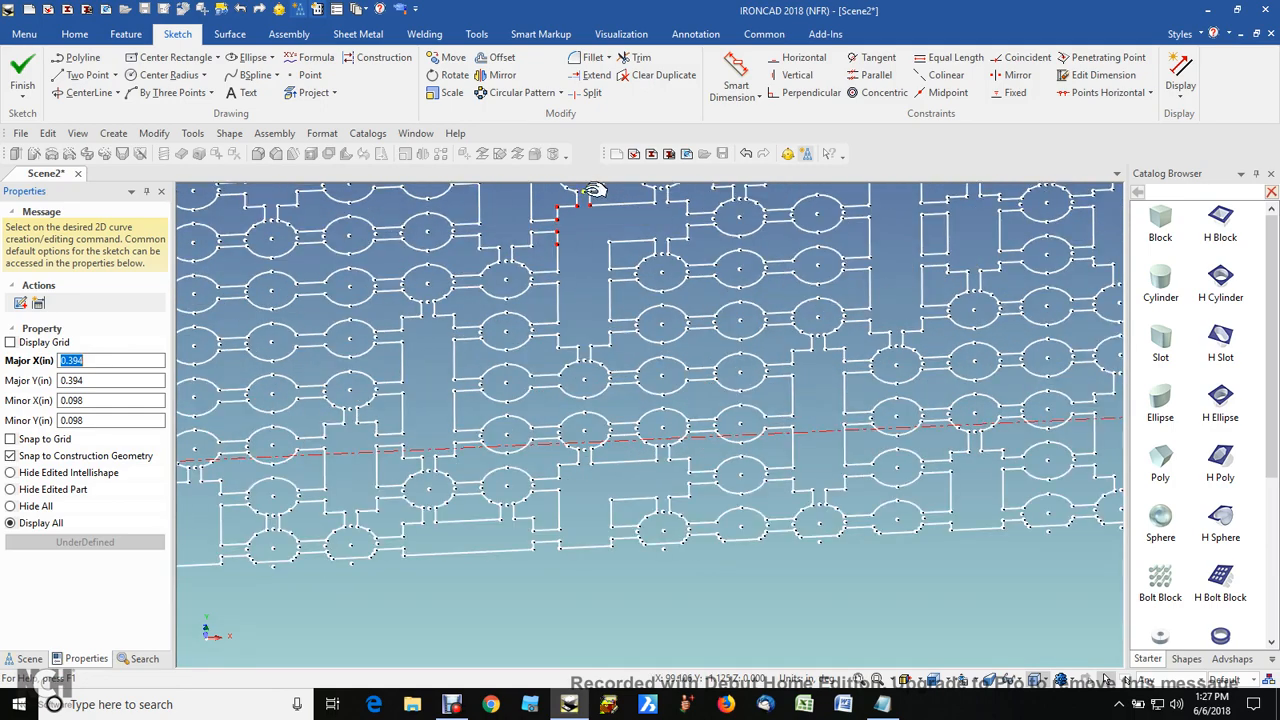
pyautogui.scroll(1, 595, 191)
pyautogui.rightClick(594, 222)
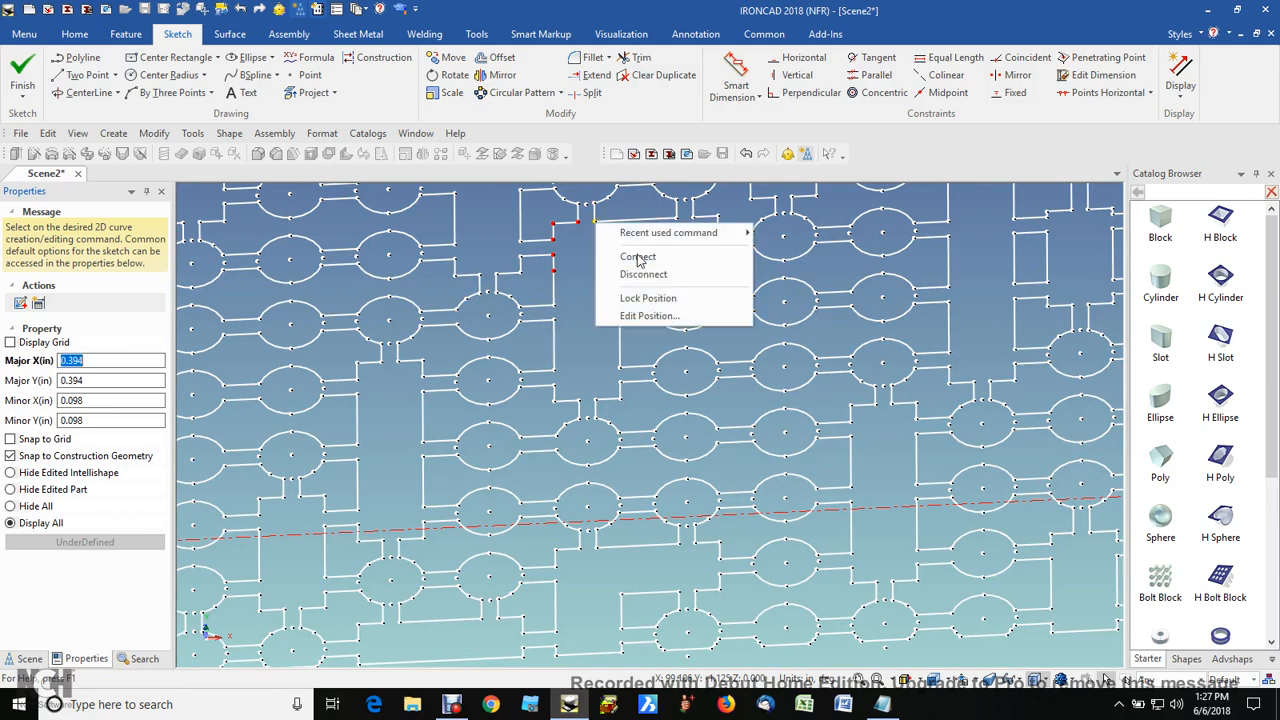
pyautogui.press('Escape')
pyautogui.rightClick(578, 223)
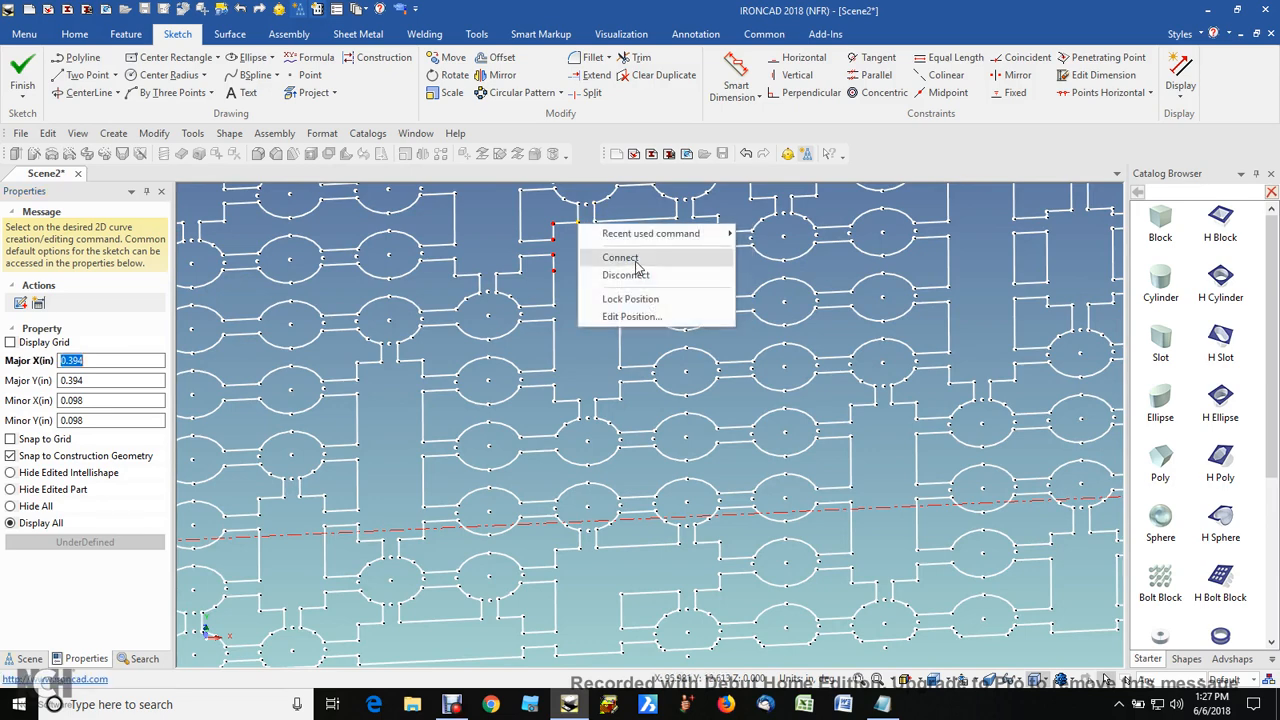
pyautogui.click(620, 257)
pyautogui.rightClick(560, 231)
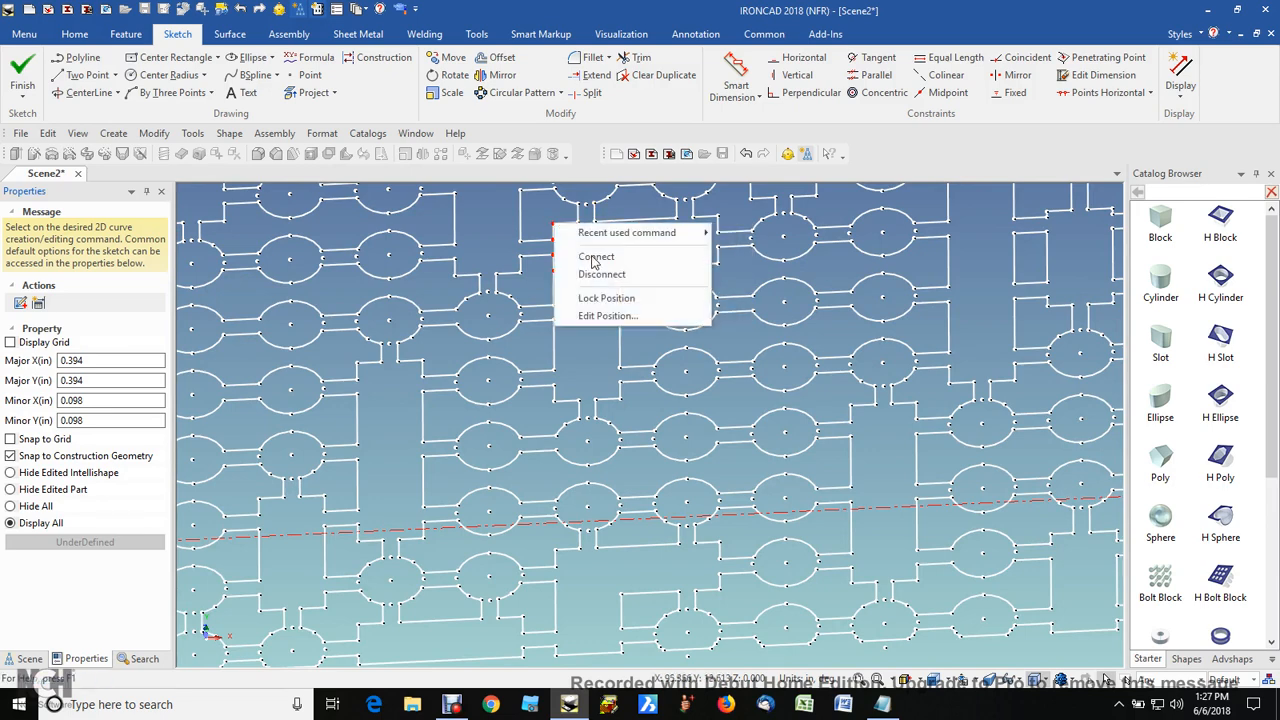
pyautogui.click(565, 251)
# Connect the open endpoints down the upper part of that opening's left vertical edge.
pyautogui.rightClick(563, 237)
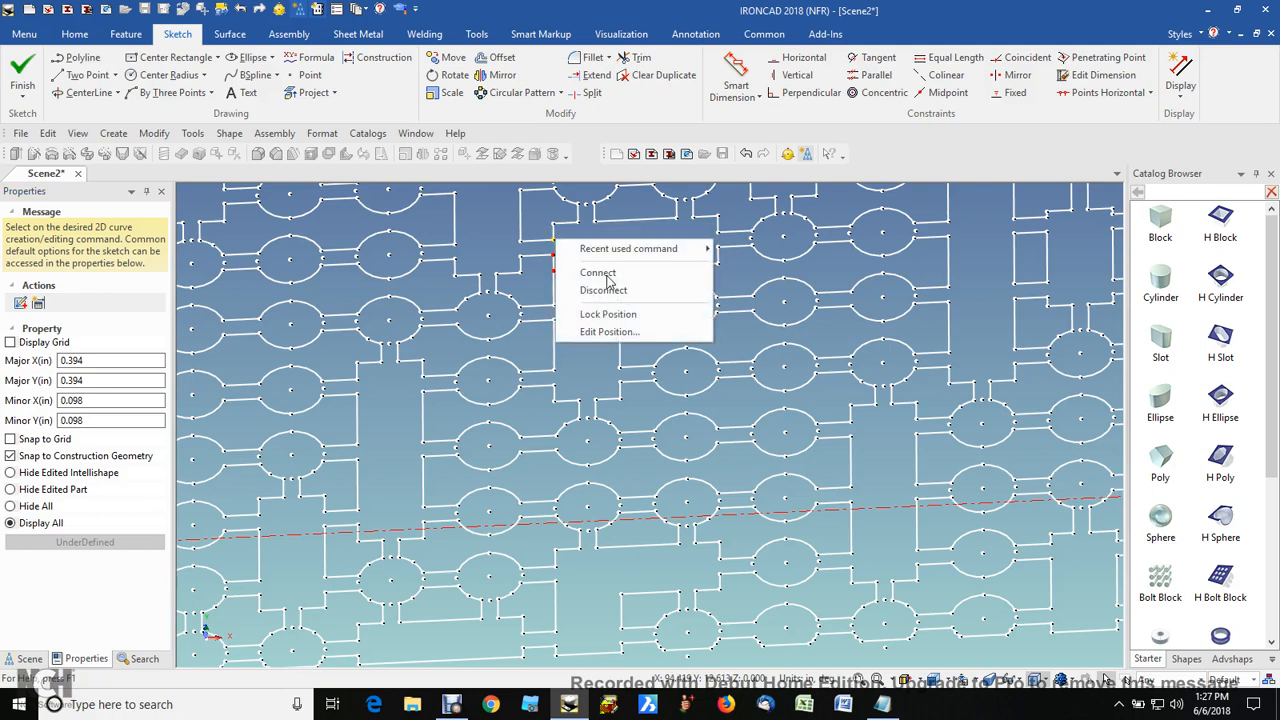
pyautogui.click(600, 272)
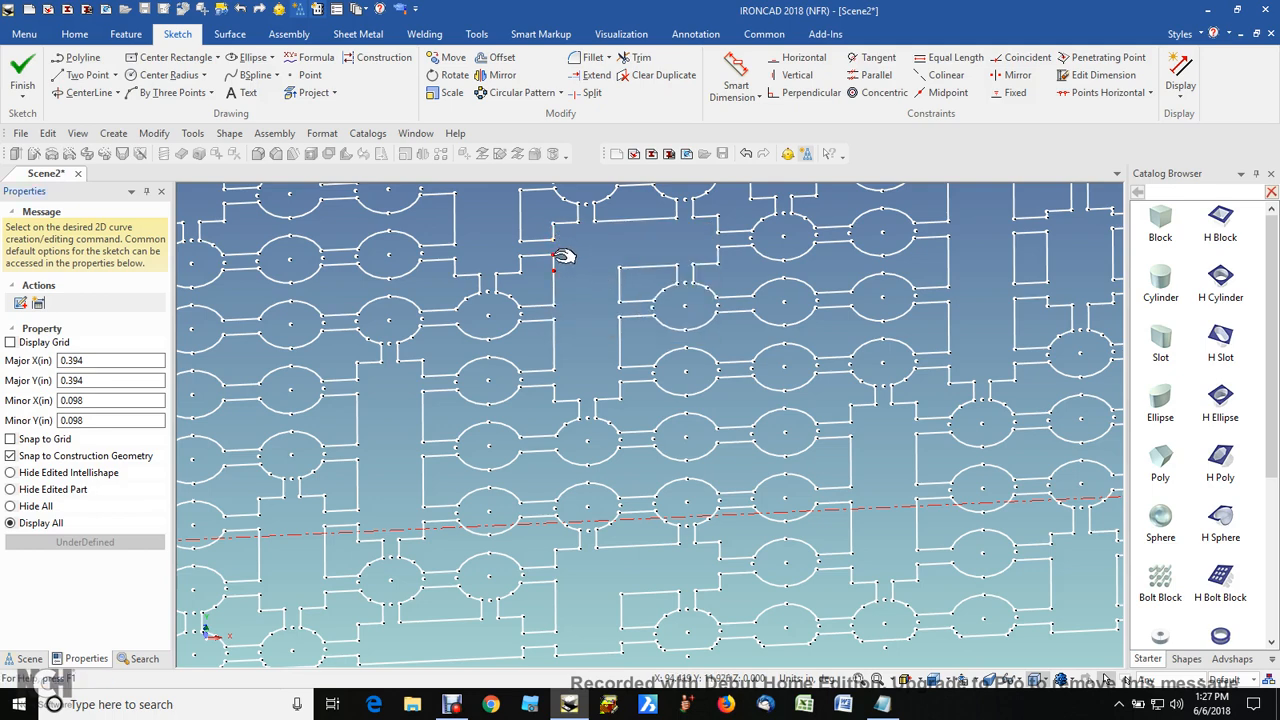
pyautogui.rightClick(563, 254)
pyautogui.click(586, 288)
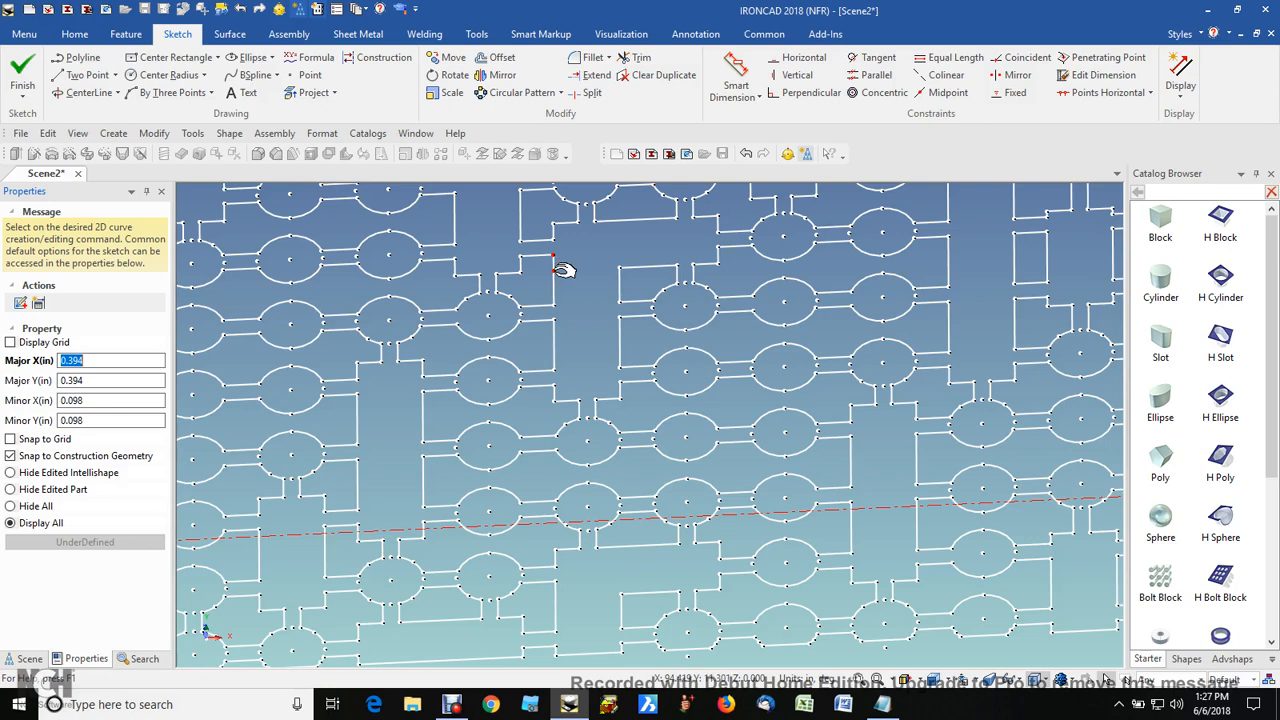
pyautogui.rightClick(563, 268)
pyautogui.click(590, 298)
# Trim the short leftover segment at the upper end of the opening's left vertical line.
pyautogui.scroll(2, 566, 274)
pyautogui.scroll(2, 565, 273)
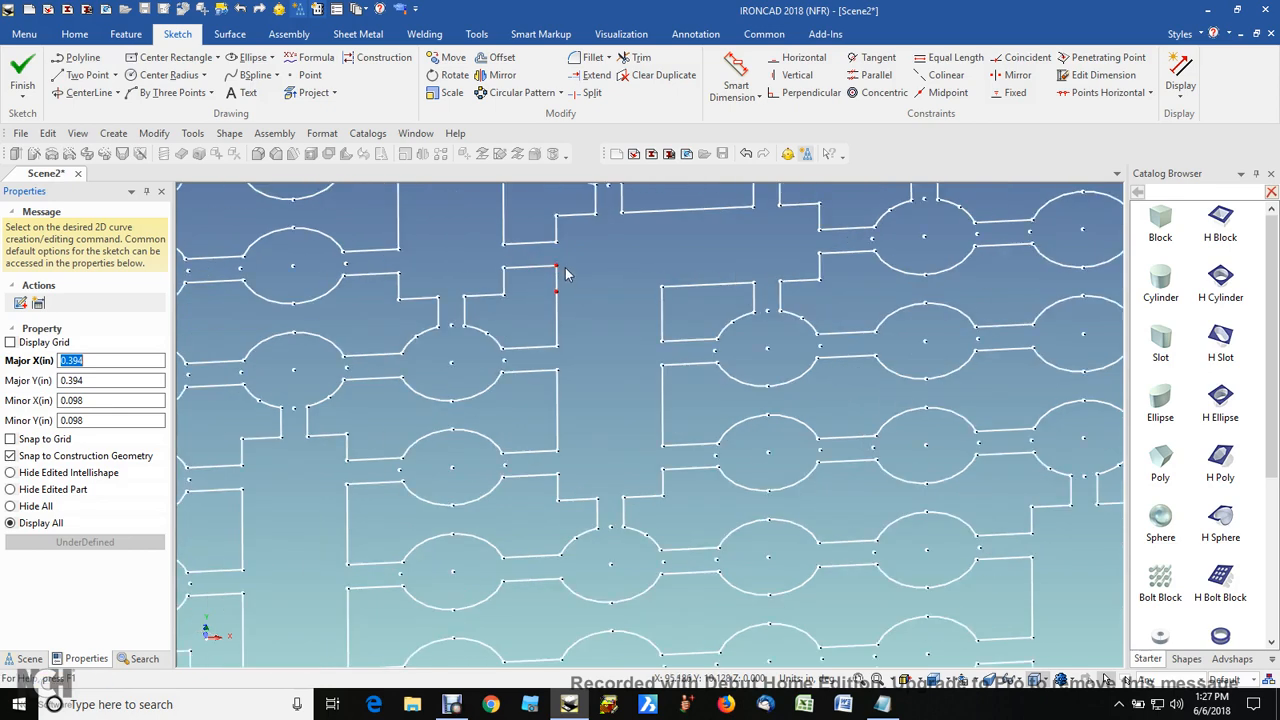
pyautogui.click(636, 57)
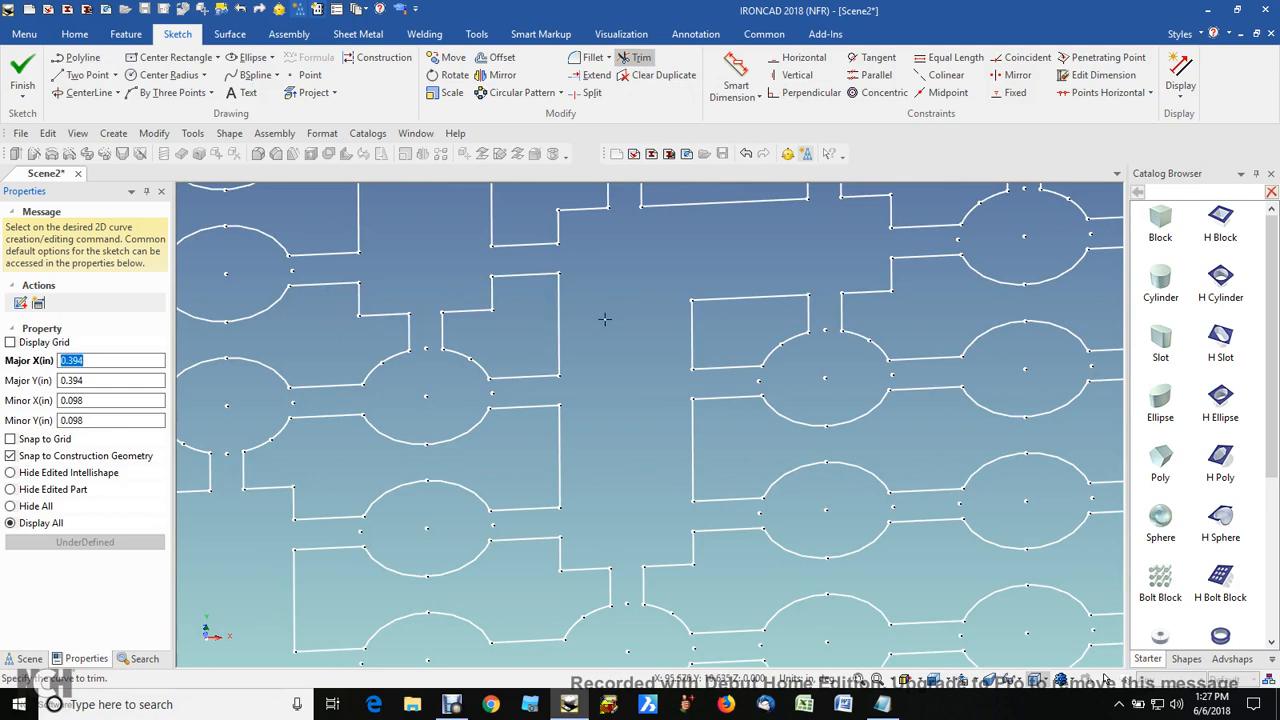
# Connect the two open endpoints at the stepped right corner of the L-shaped opening near the pattern's upper edge.
pyautogui.scroll(-4, 604, 318)
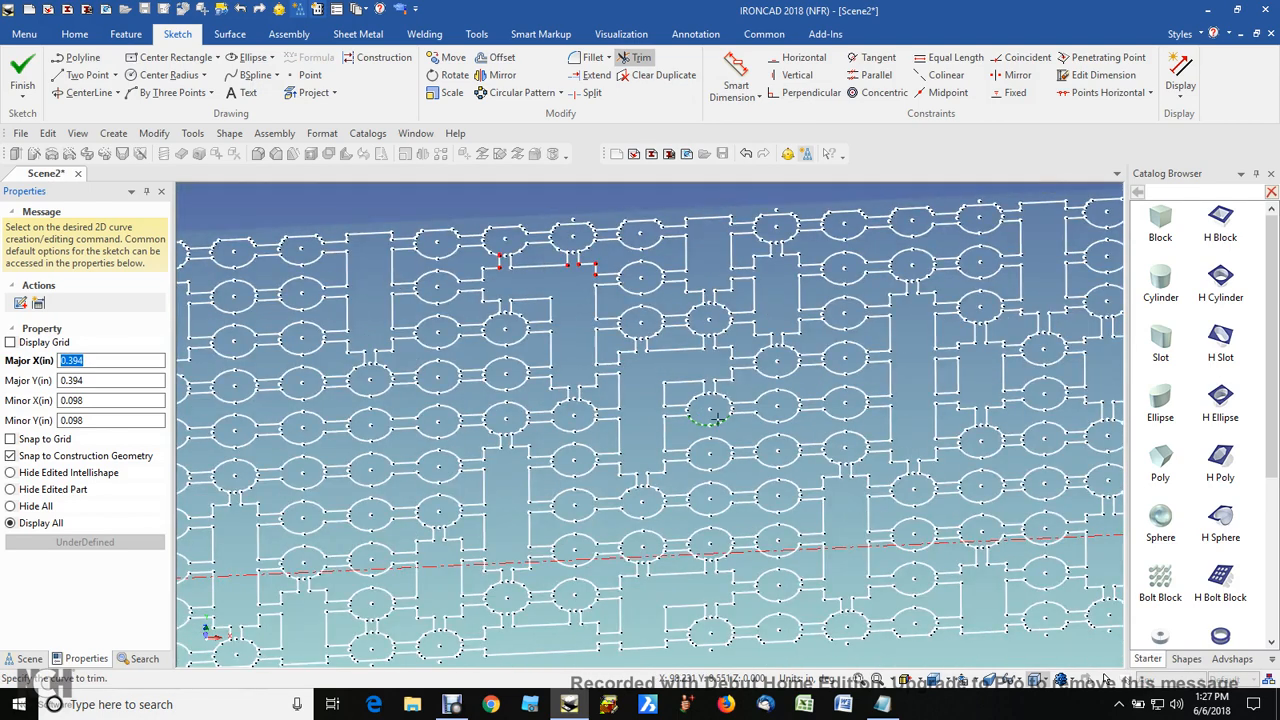
pyautogui.scroll(1, 603, 262)
pyautogui.scroll(1, 605, 265)
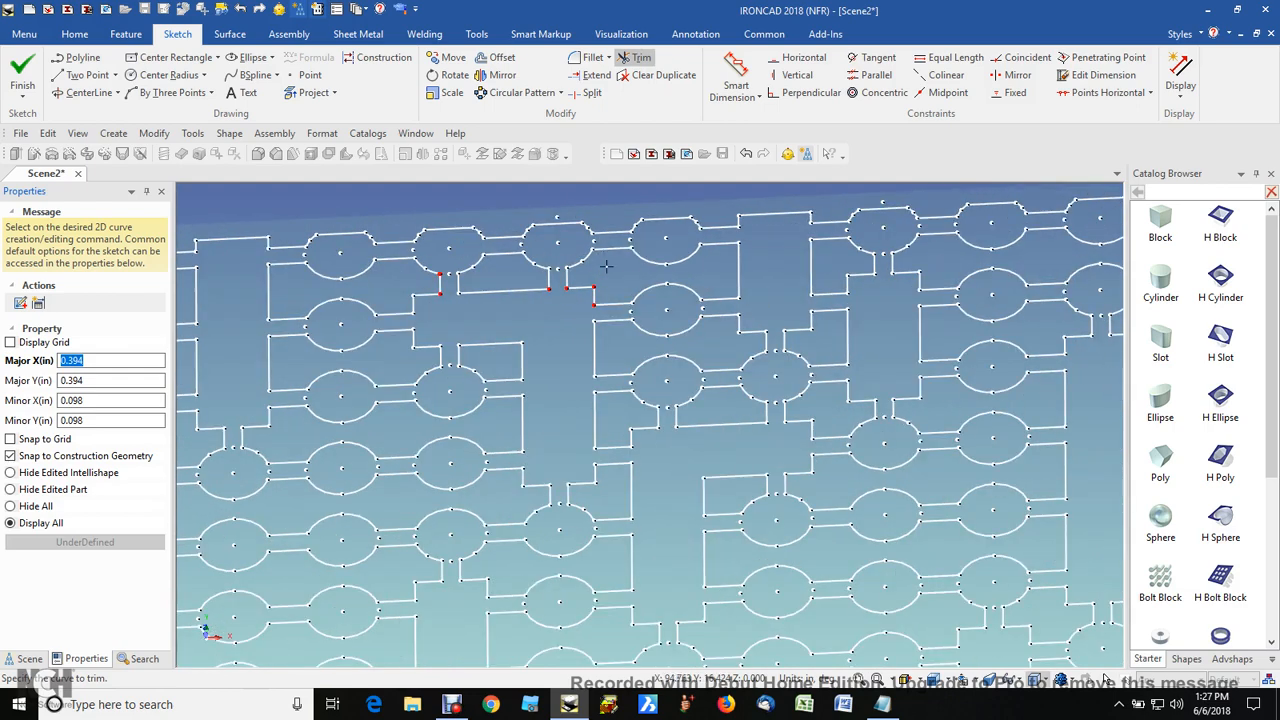
pyautogui.click(637, 58)
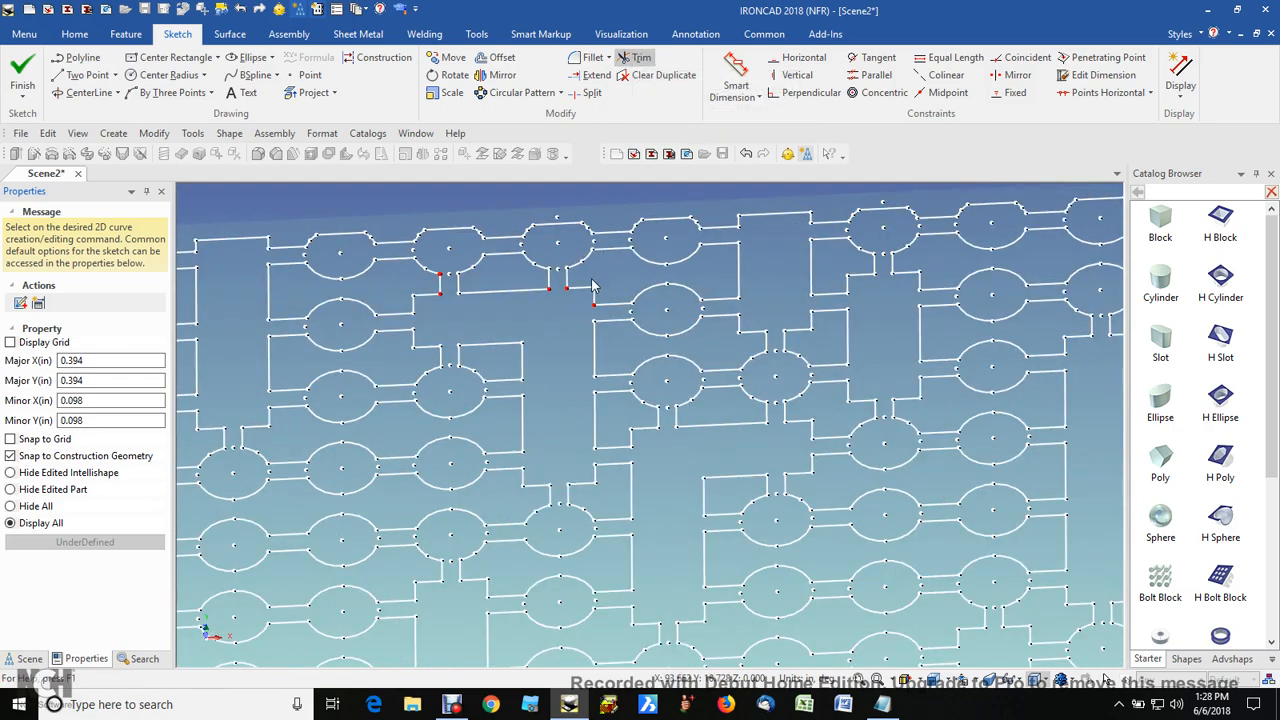
pyautogui.rightClick(595, 288)
pyautogui.click(608, 318)
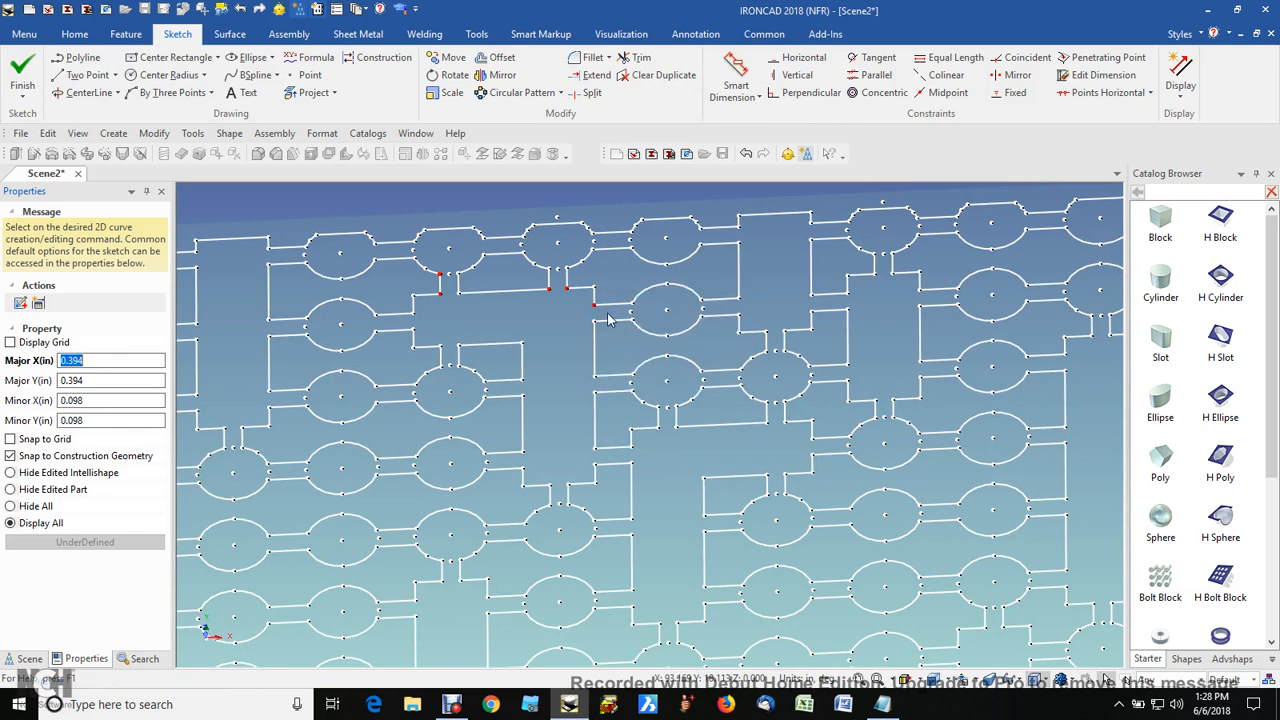
pyautogui.rightClick(597, 303)
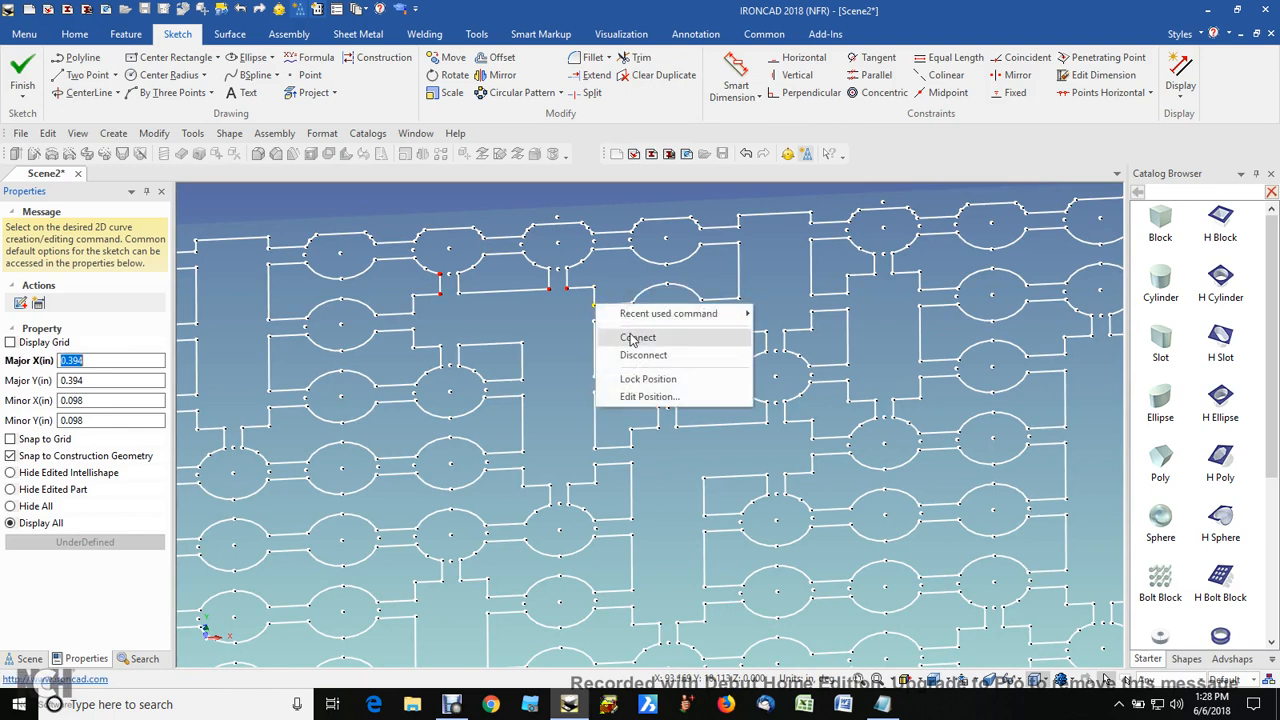
pyautogui.click(634, 338)
# Connect the four open endpoints at the two ellipse necks along that opening's upper edge.
pyautogui.rightClick(583, 288)
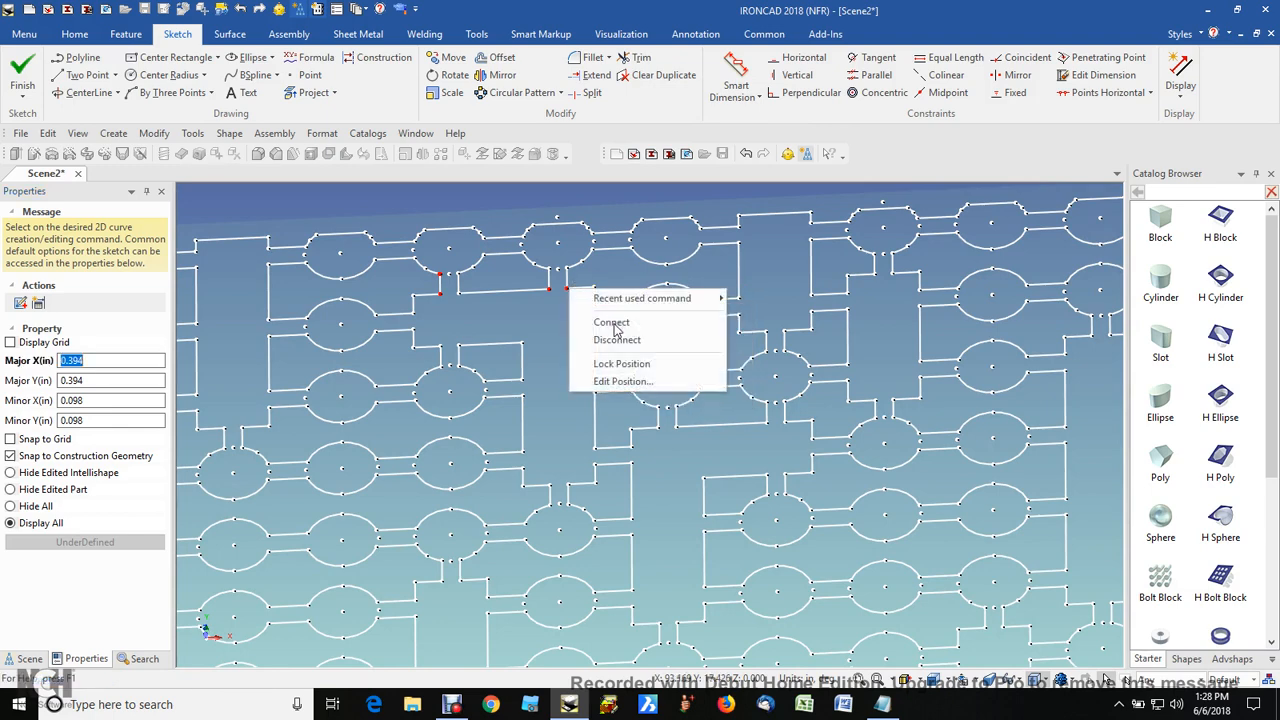
pyautogui.click(616, 331)
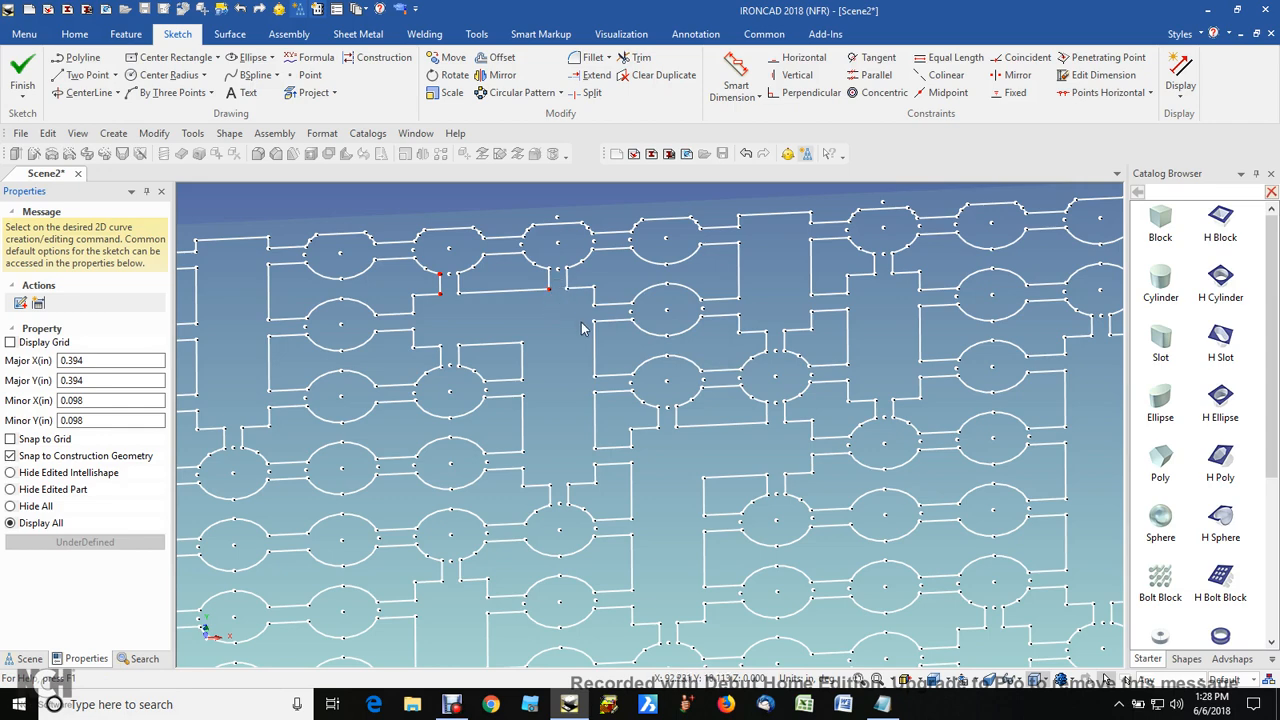
pyautogui.rightClick(552, 289)
pyautogui.click(564, 320)
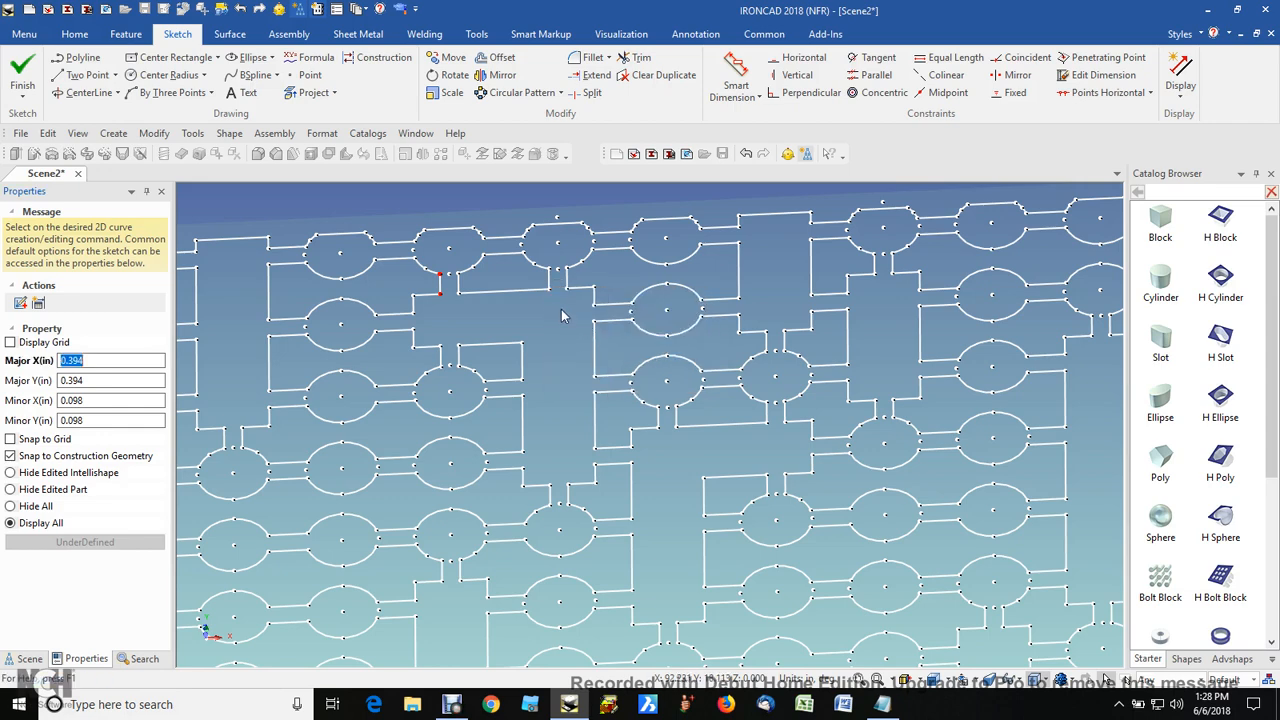
pyautogui.rightClick(442, 299)
pyautogui.click(470, 330)
pyautogui.rightClick(449, 277)
pyautogui.click(469, 307)
# Check the rest of the pattern for open endpoints and connect the one on the vertical edge near its upper left corner.
pyautogui.scroll(-5, 479, 308)
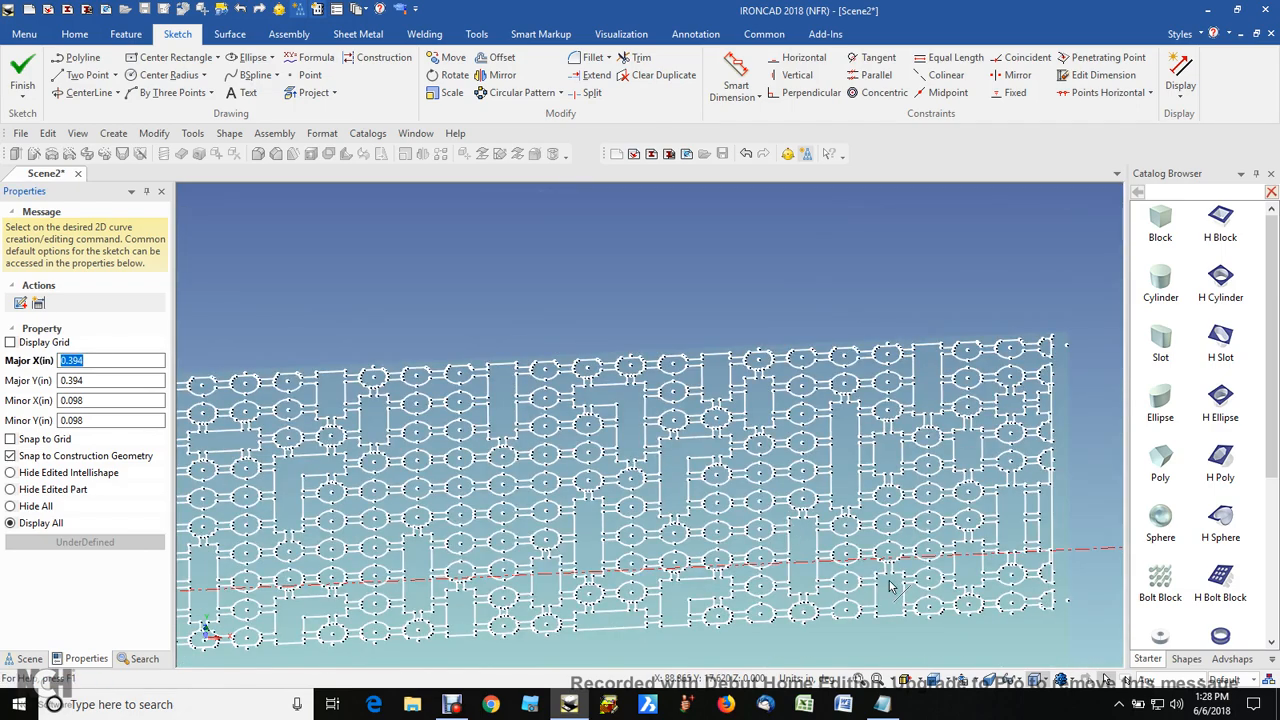
pyautogui.scroll(-1, 665, 548)
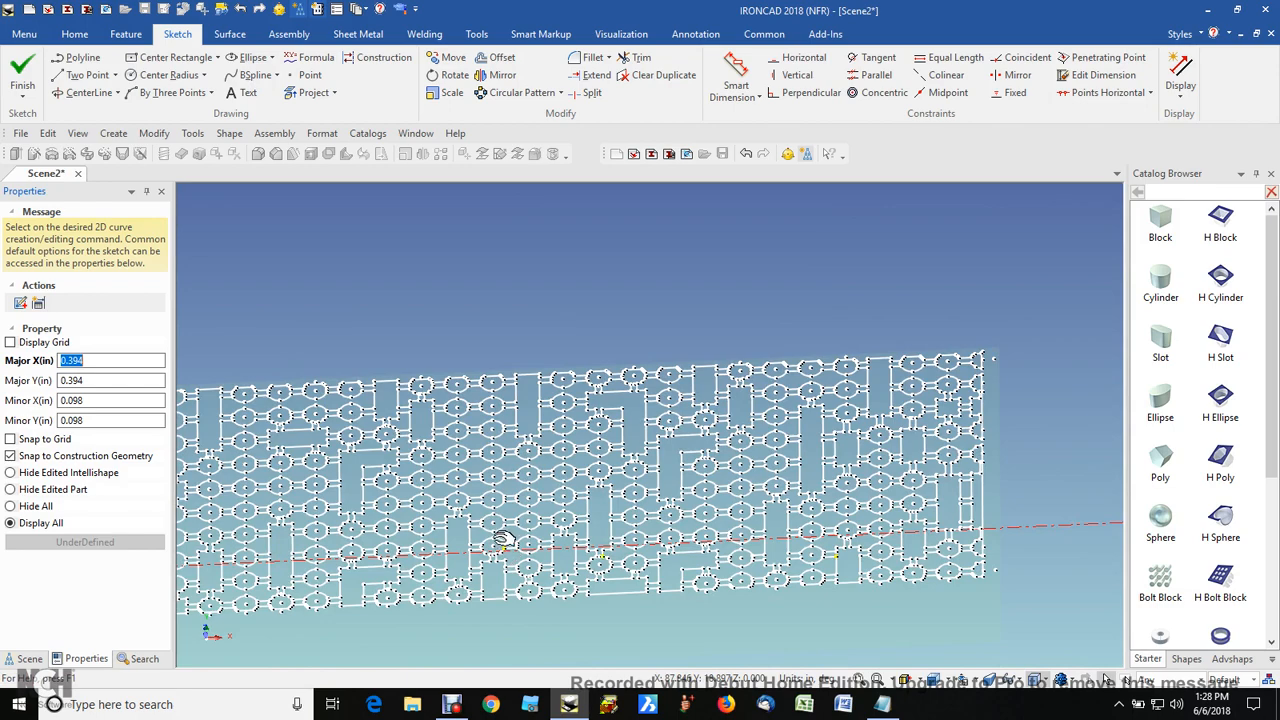
pyautogui.moveTo(496, 537)
pyautogui.keyDown('shift'); pyautogui.mouseDown(button='middle')
pyautogui.moveTo(783, 455)
pyautogui.moveTo(544, 477)
pyautogui.mouseUp(button='middle'); pyautogui.keyUp('shift')
pyautogui.scroll(1, 625, 491)
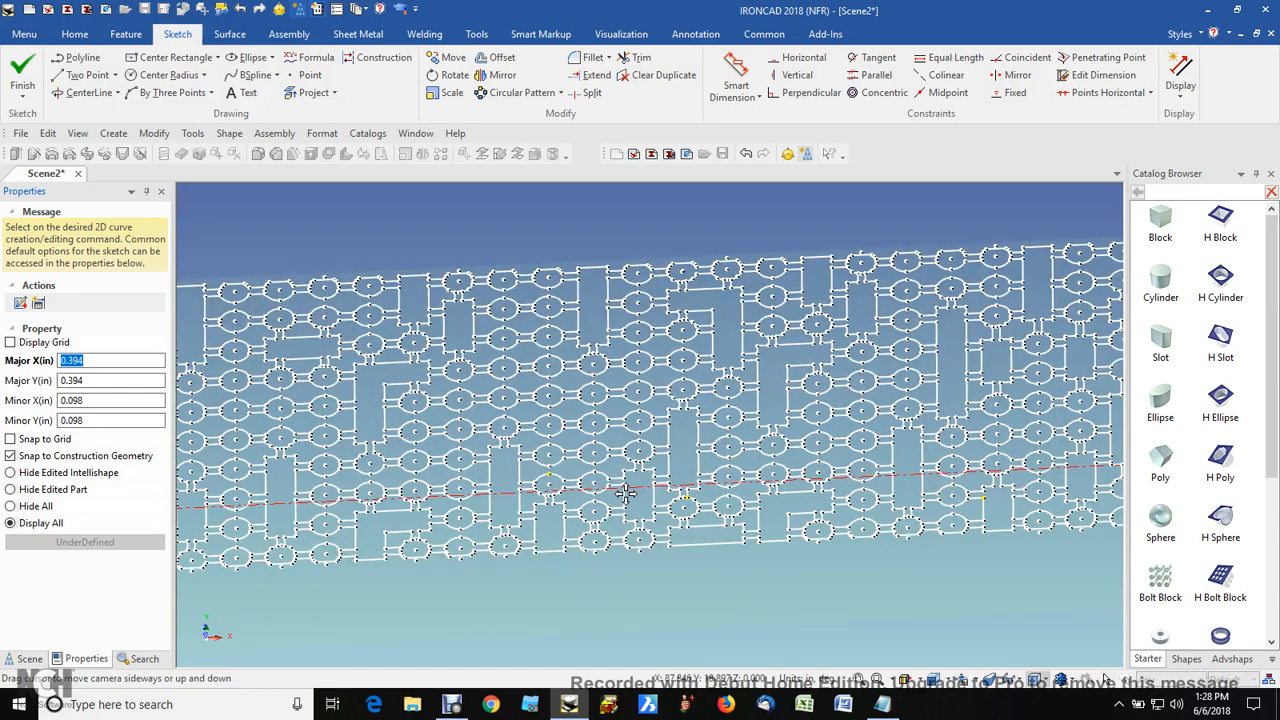
pyautogui.moveTo(846, 421)
pyautogui.keyDown('shift'); pyautogui.mouseDown(button='middle')
pyautogui.moveTo(686, 446)
pyautogui.moveTo(1145, 402)
pyautogui.mouseUp(button='middle'); pyautogui.keyUp('shift')
pyautogui.keyDown('shift'); pyautogui.moveTo(585, 468); pyautogui.dragTo(661, 466, button='middle'); pyautogui.keyUp('shift')
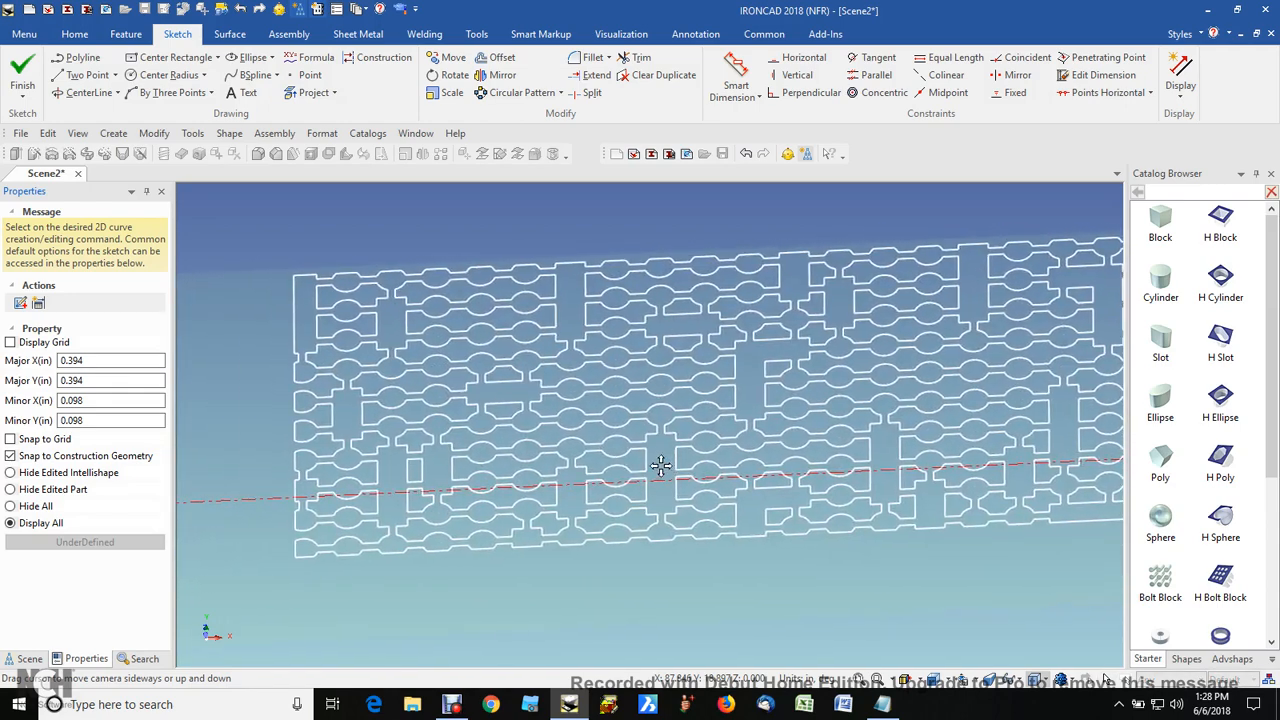
pyautogui.scroll(-2, 312, 312)
pyautogui.scroll(8, 426, 351)
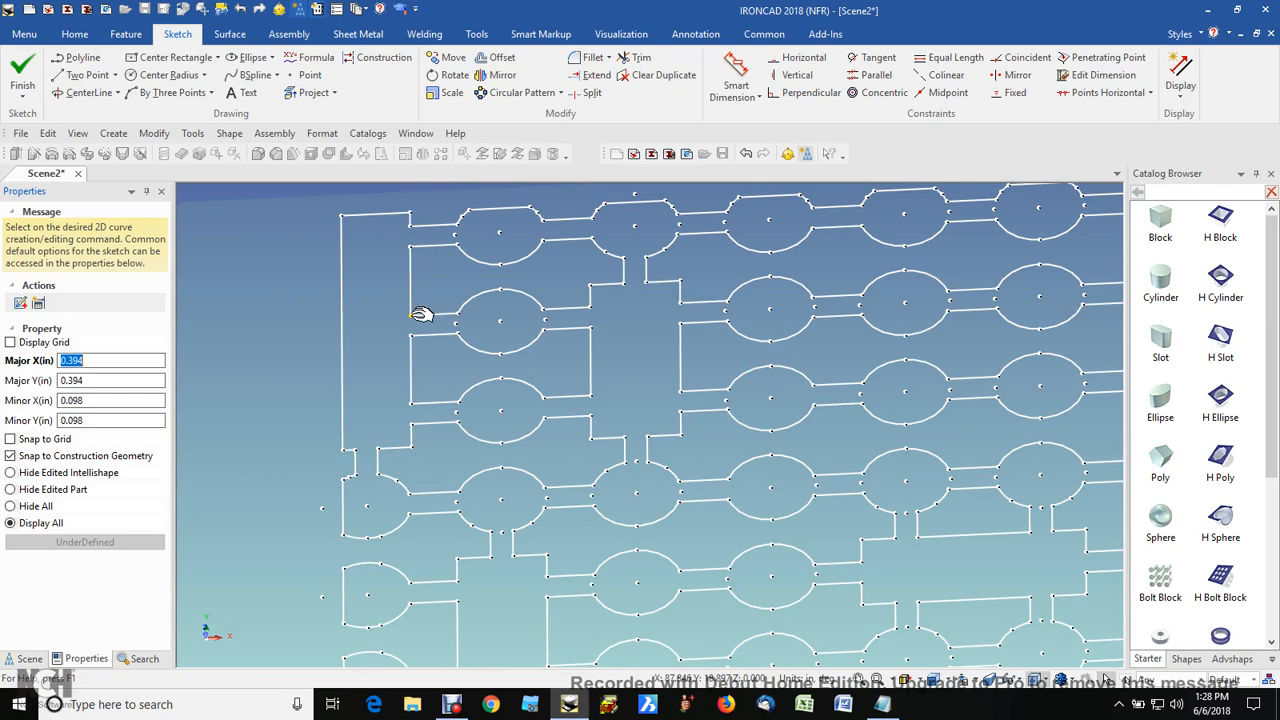
pyautogui.rightClick(412, 315)
pyautogui.click(449, 348)
# Check the whole pattern for remaining open endpoints and finish the sketch.
pyautogui.scroll(-5, 481, 407)
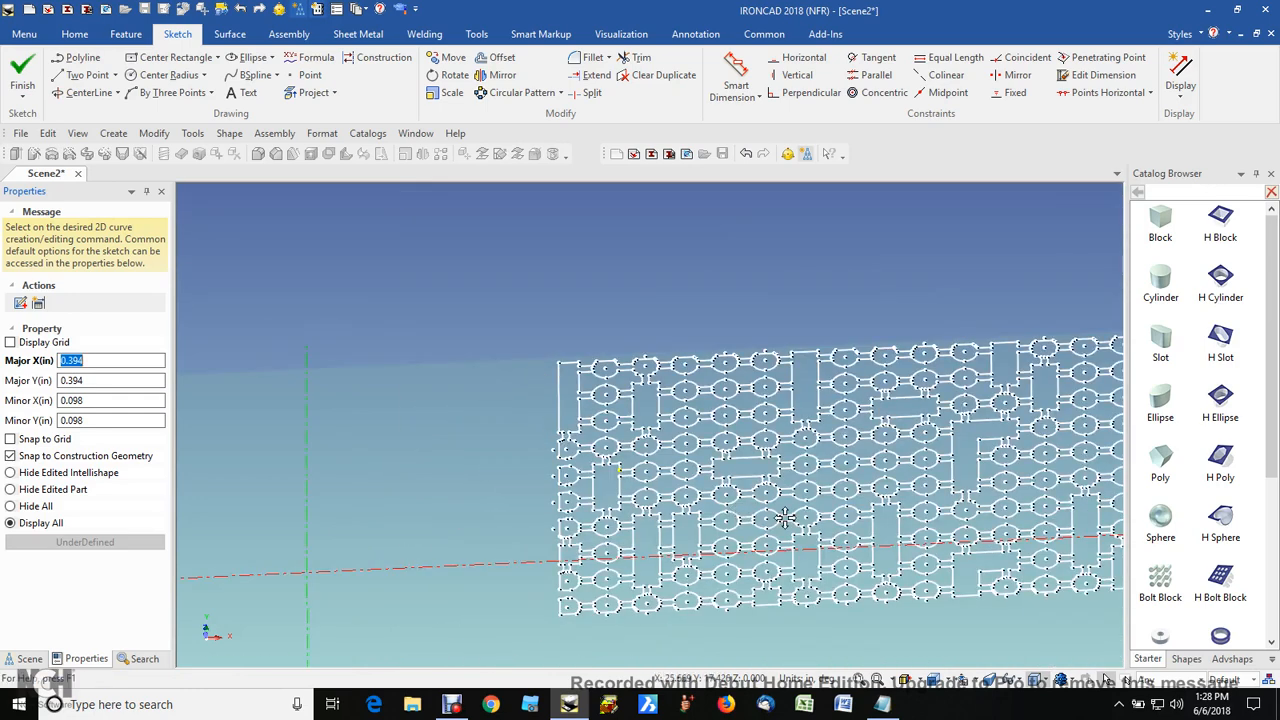
pyautogui.press('F2')
pyautogui.moveTo(851, 526)
pyautogui.mouseDown()
pyautogui.moveTo(611, 457)
pyautogui.moveTo(431, 471)
pyautogui.mouseUp()
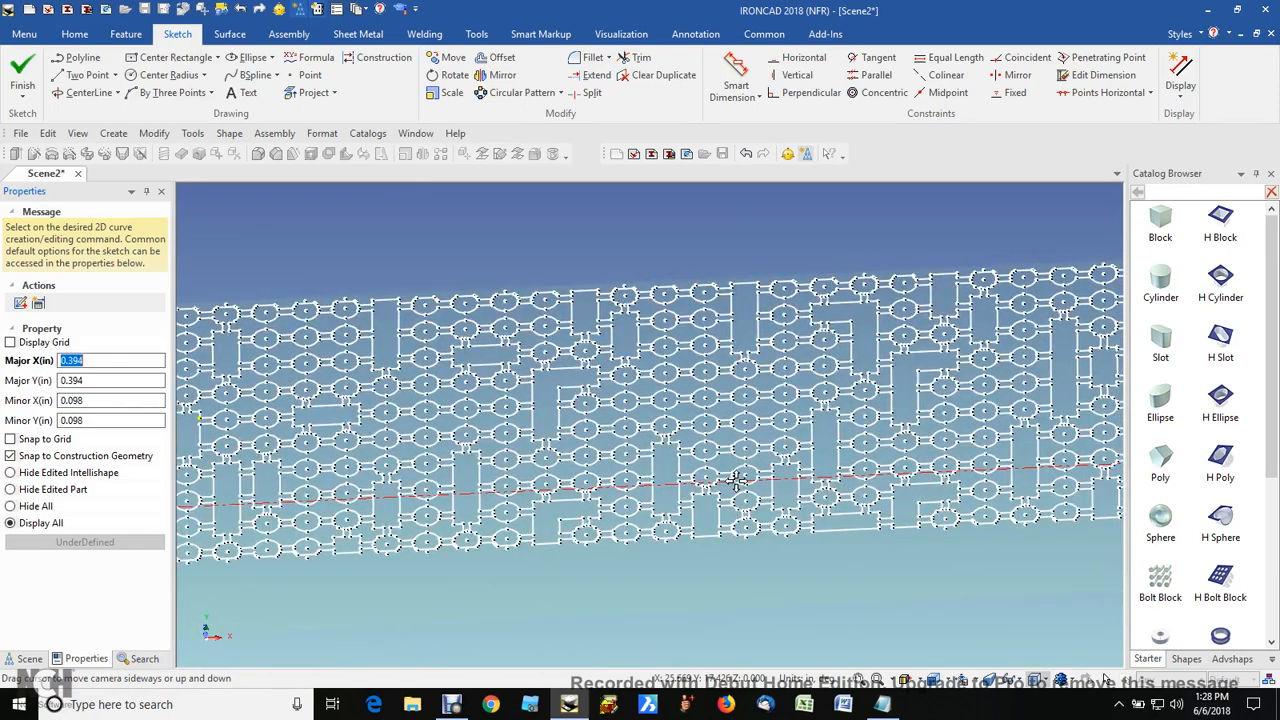
pyautogui.moveTo(736, 481)
pyautogui.mouseDown()
pyautogui.moveTo(513, 475)
pyautogui.moveTo(708, 456)
pyautogui.mouseUp()
pyautogui.moveTo(517, 455); pyautogui.dragTo(687, 447)
pyautogui.press('F2')
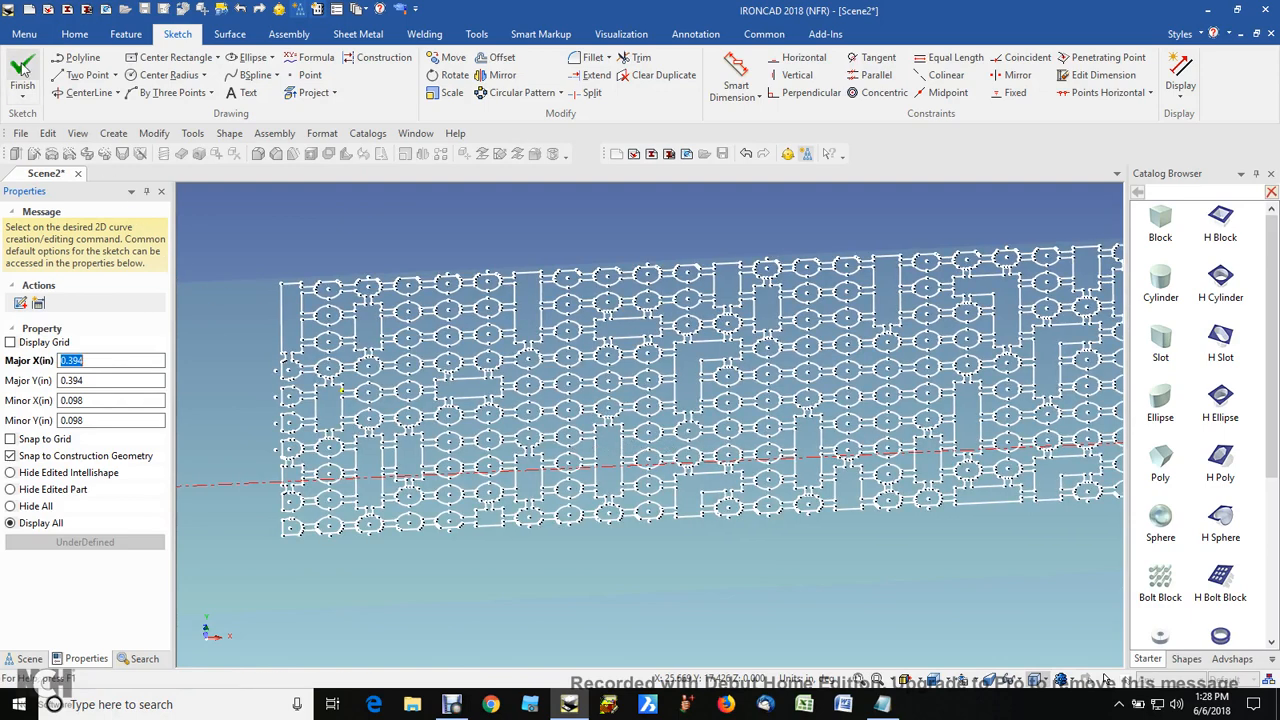
pyautogui.click(22, 68)
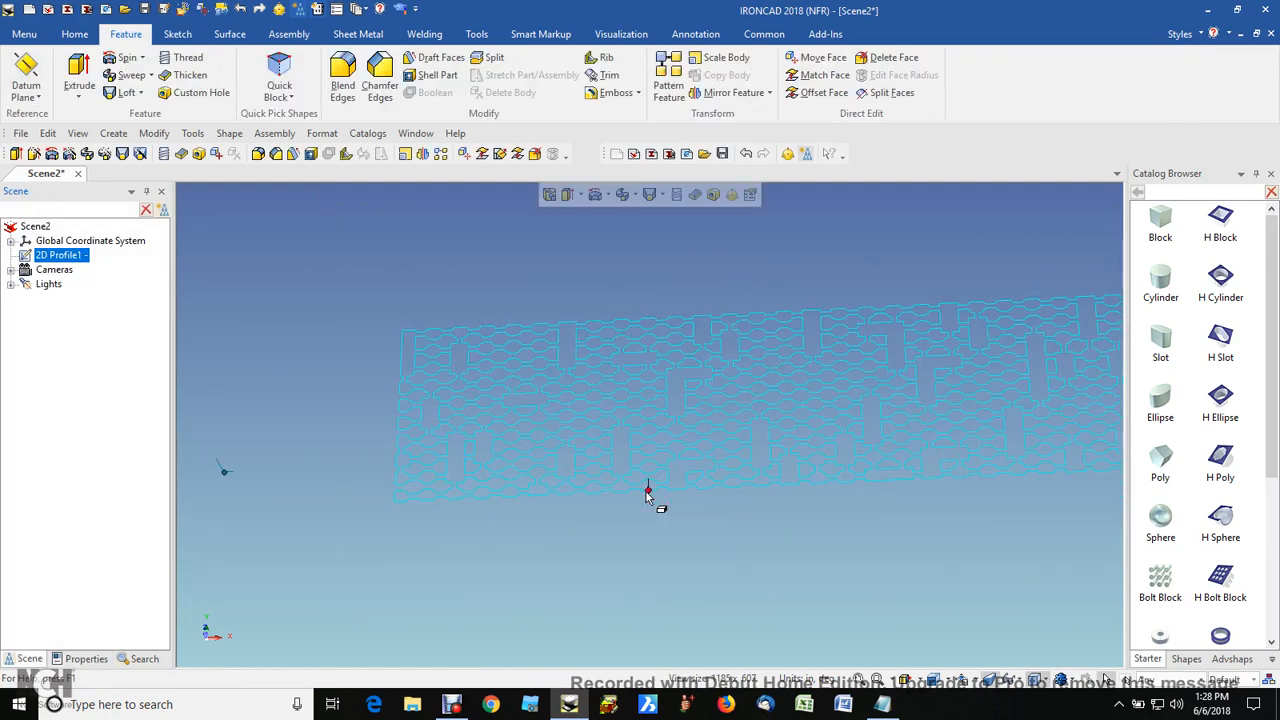
# Extrude the finished pattern profile 1.000 in as a new standalone part and view the resulting panel.
pyautogui.scroll(-1, 884, 459)
pyautogui.scroll(1, 963, 452)
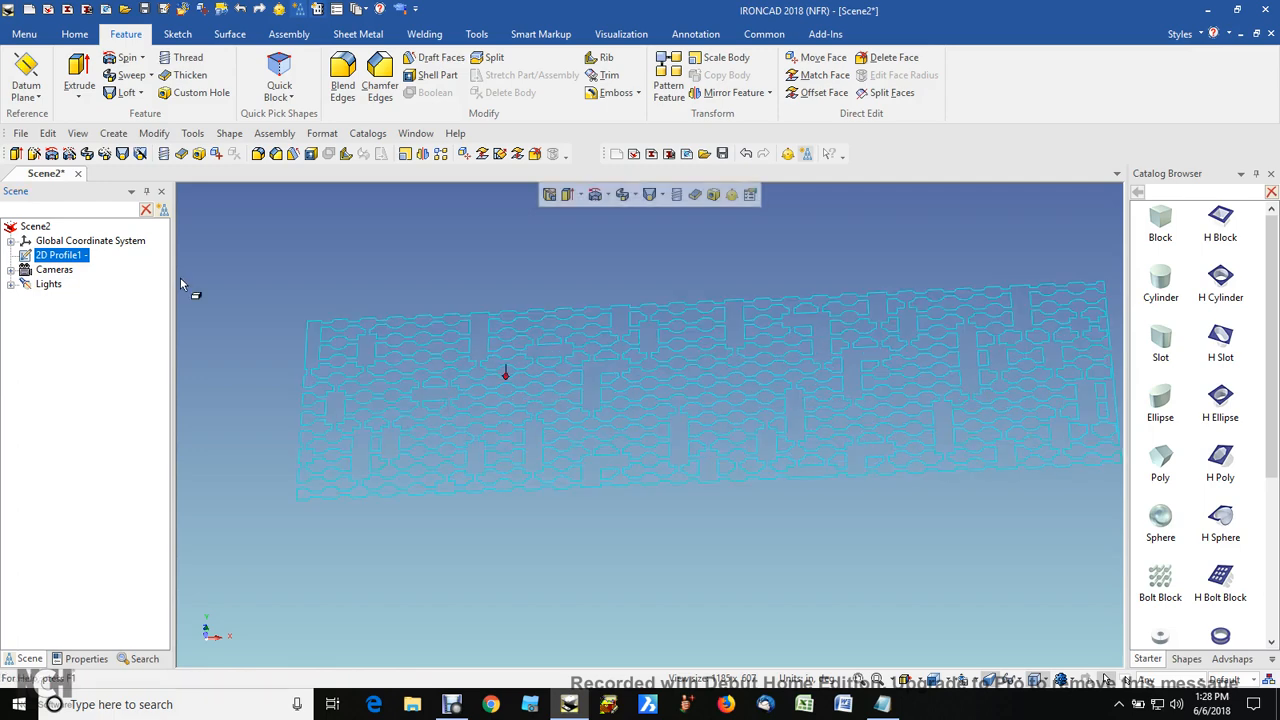
pyautogui.click(78, 70)
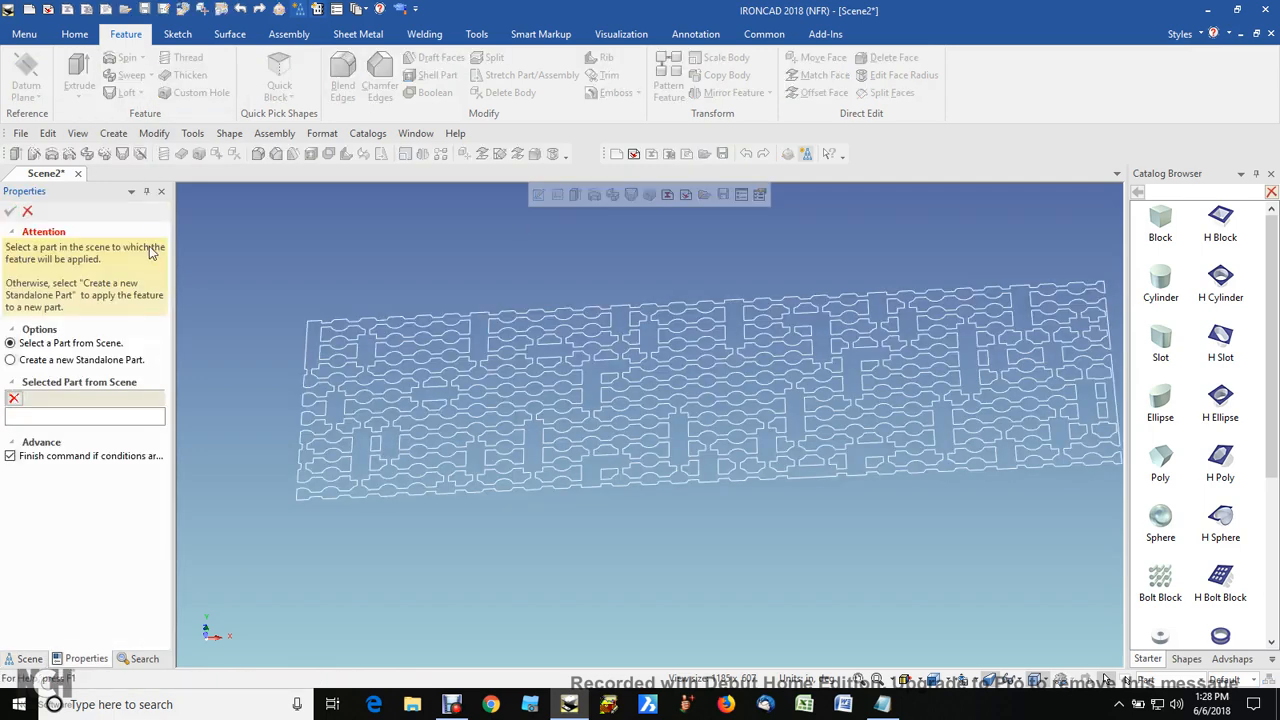
pyautogui.click(83, 362)
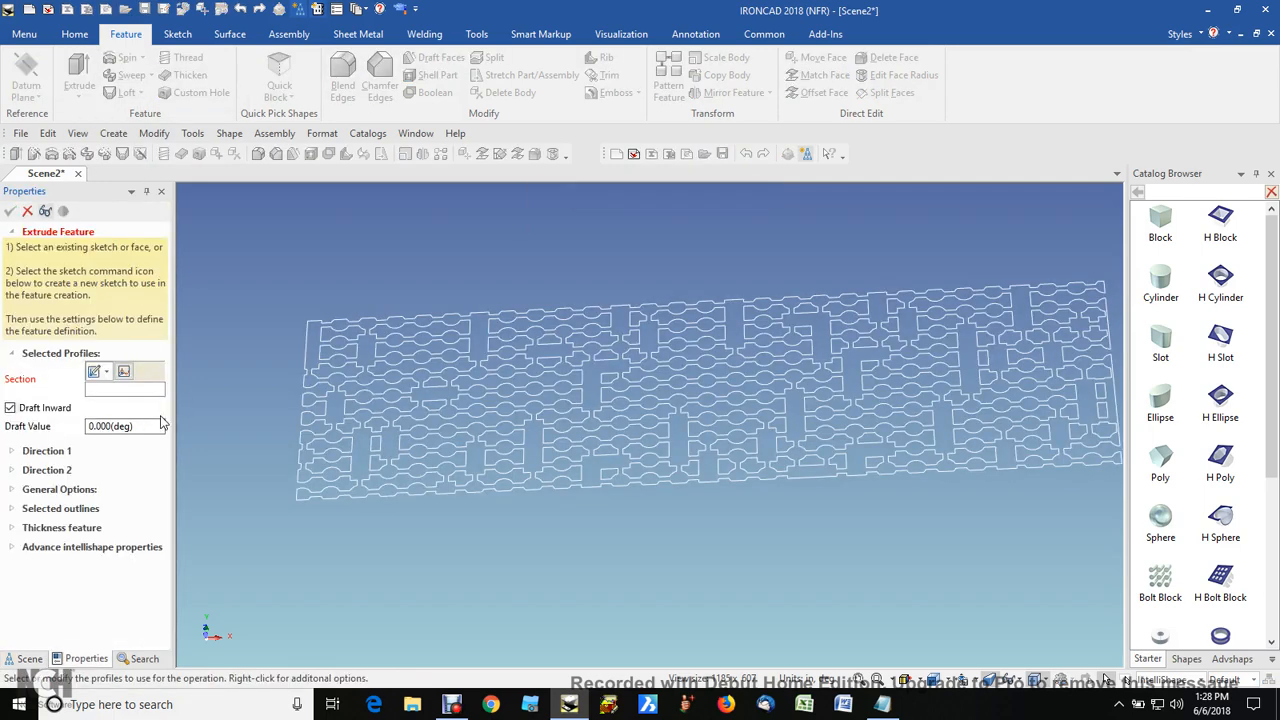
pyautogui.click(312, 396)
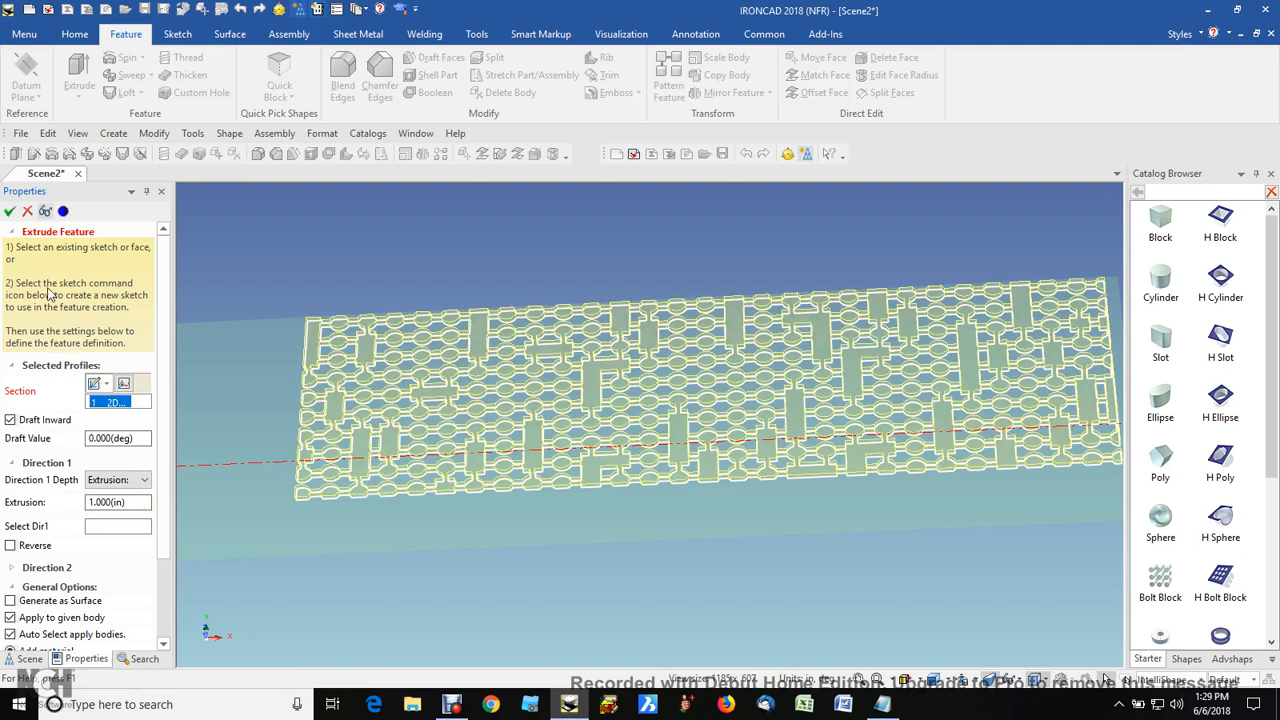
pyautogui.click(10, 212)
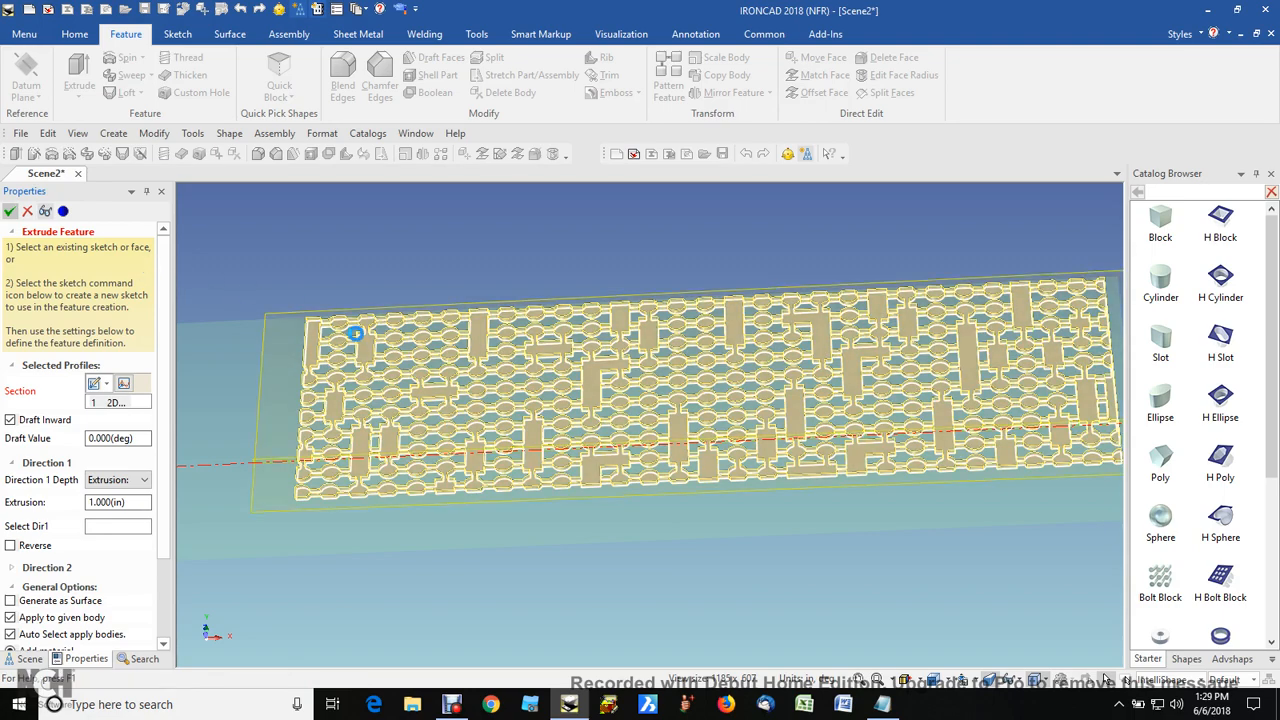
pyautogui.scroll(-1, 703, 568)
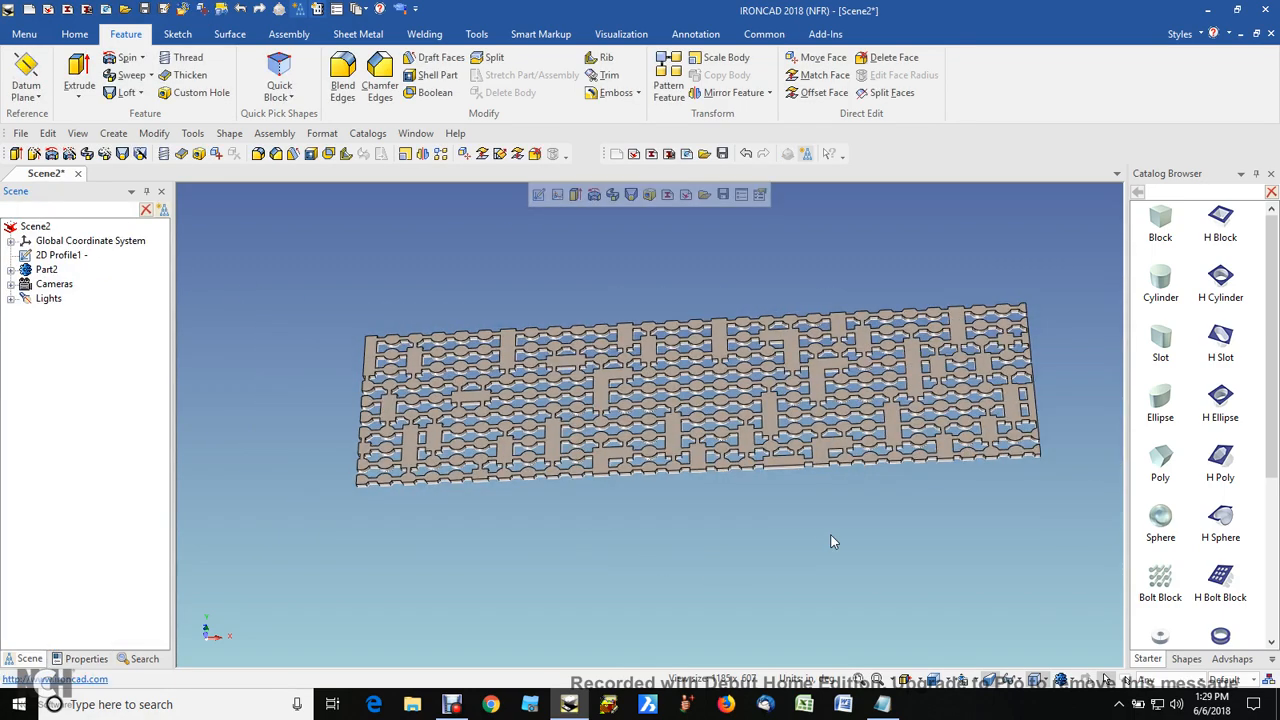
pyautogui.scroll(1, 829, 533)
pyautogui.moveTo(718, 481); pyautogui.dragTo(680, 446, button='middle')
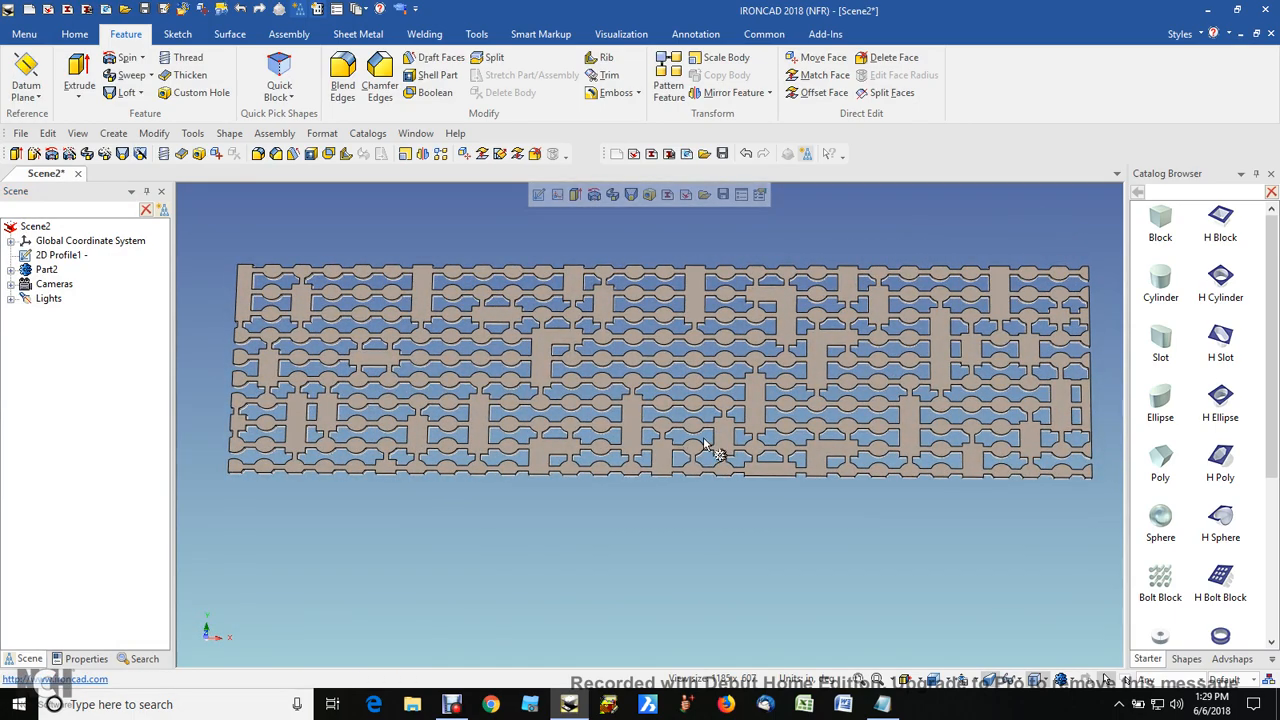